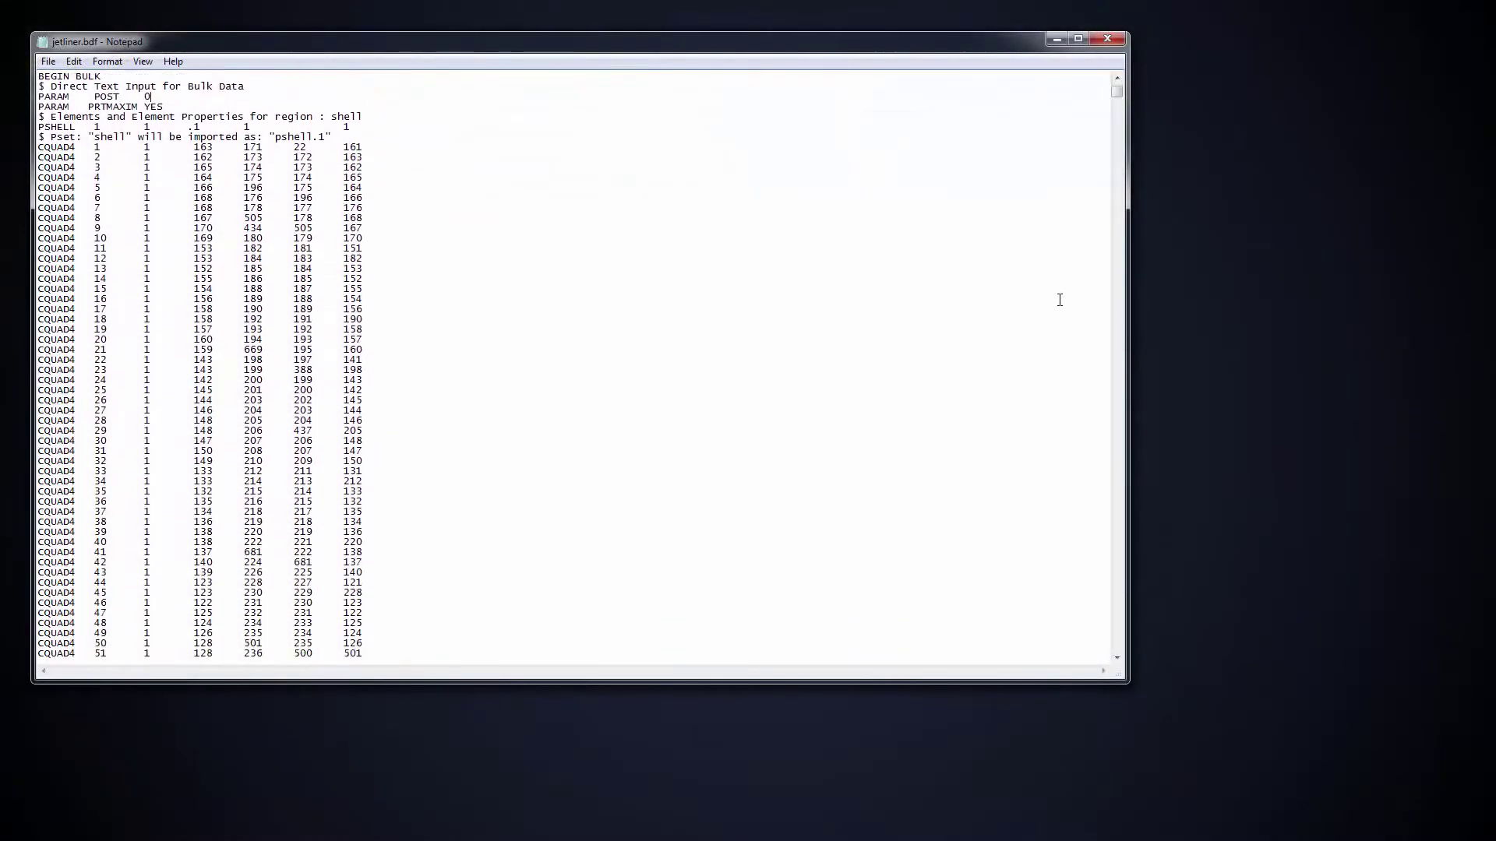
- Scroll through the CQUAD4 shell element entries in jetliner.bdf
scroll(1060, 300, down, 20)
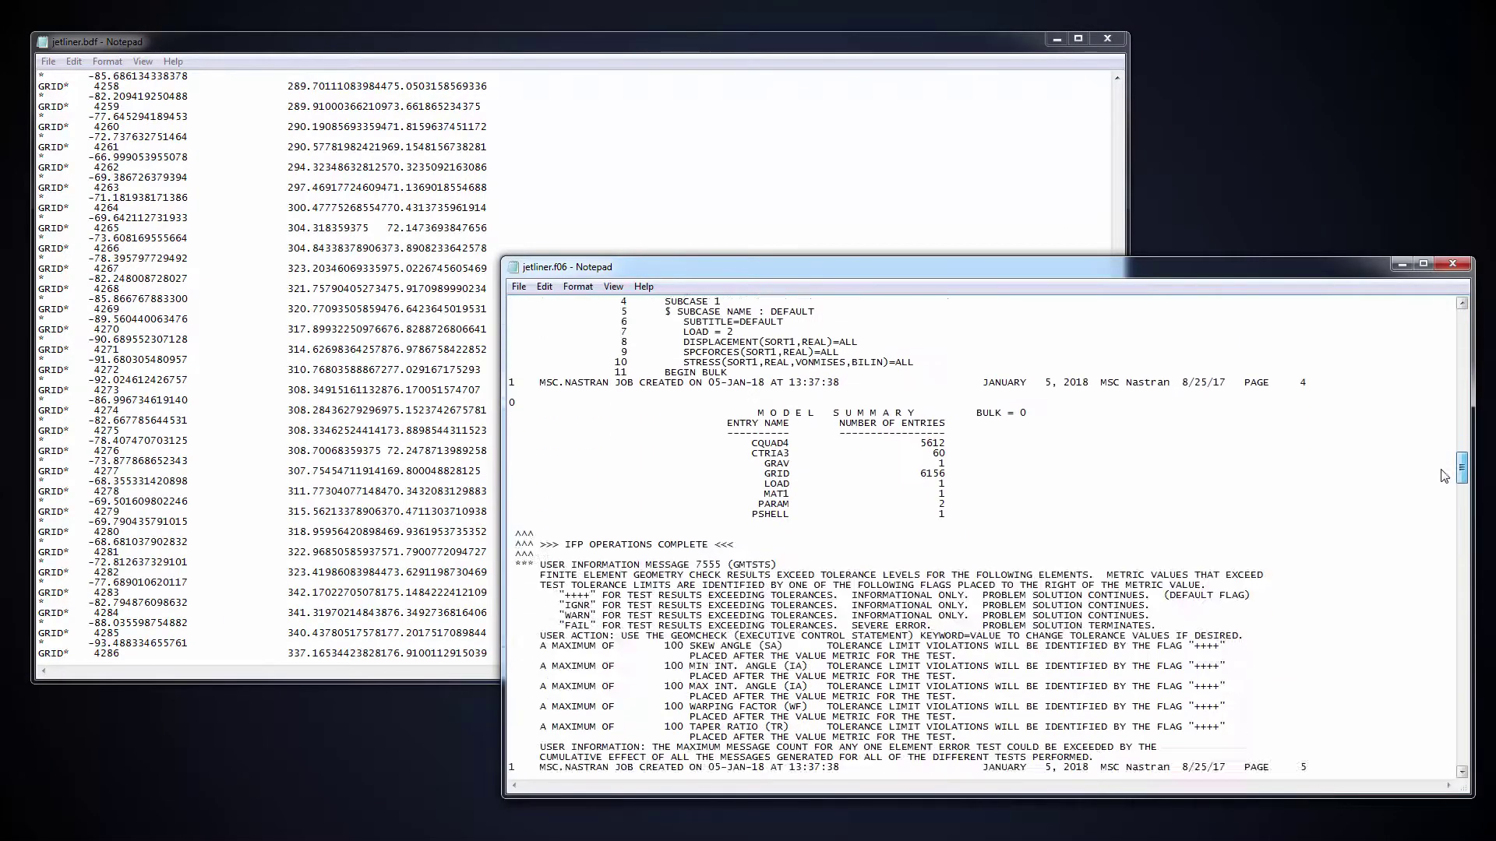
- Page the f06 down to the CQUAD4 element-quality tables and decline meshing Surface 2
scroll(1444, 476, down, 15)
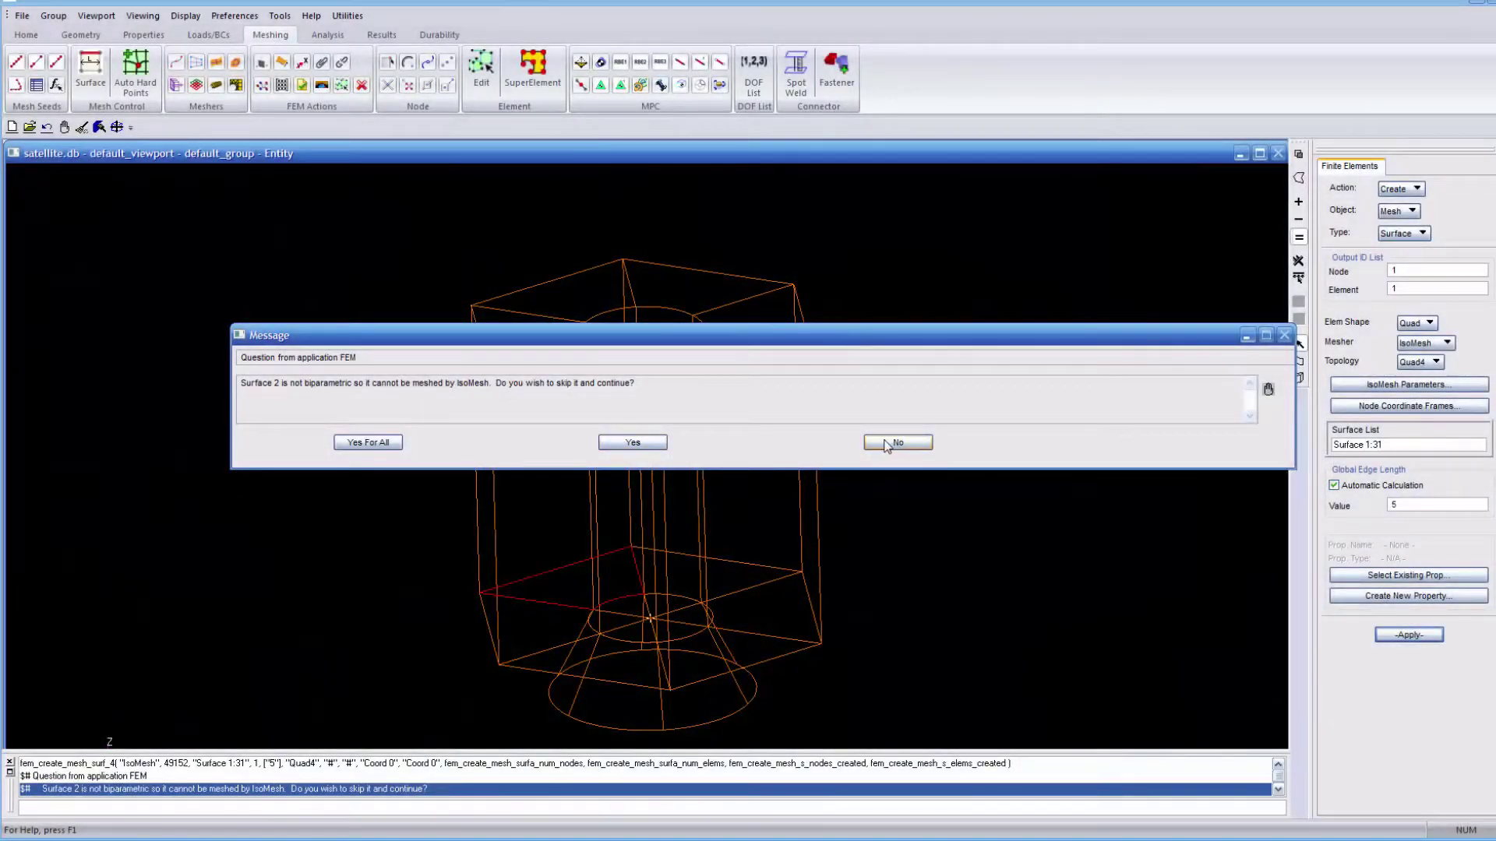
click(888, 443)
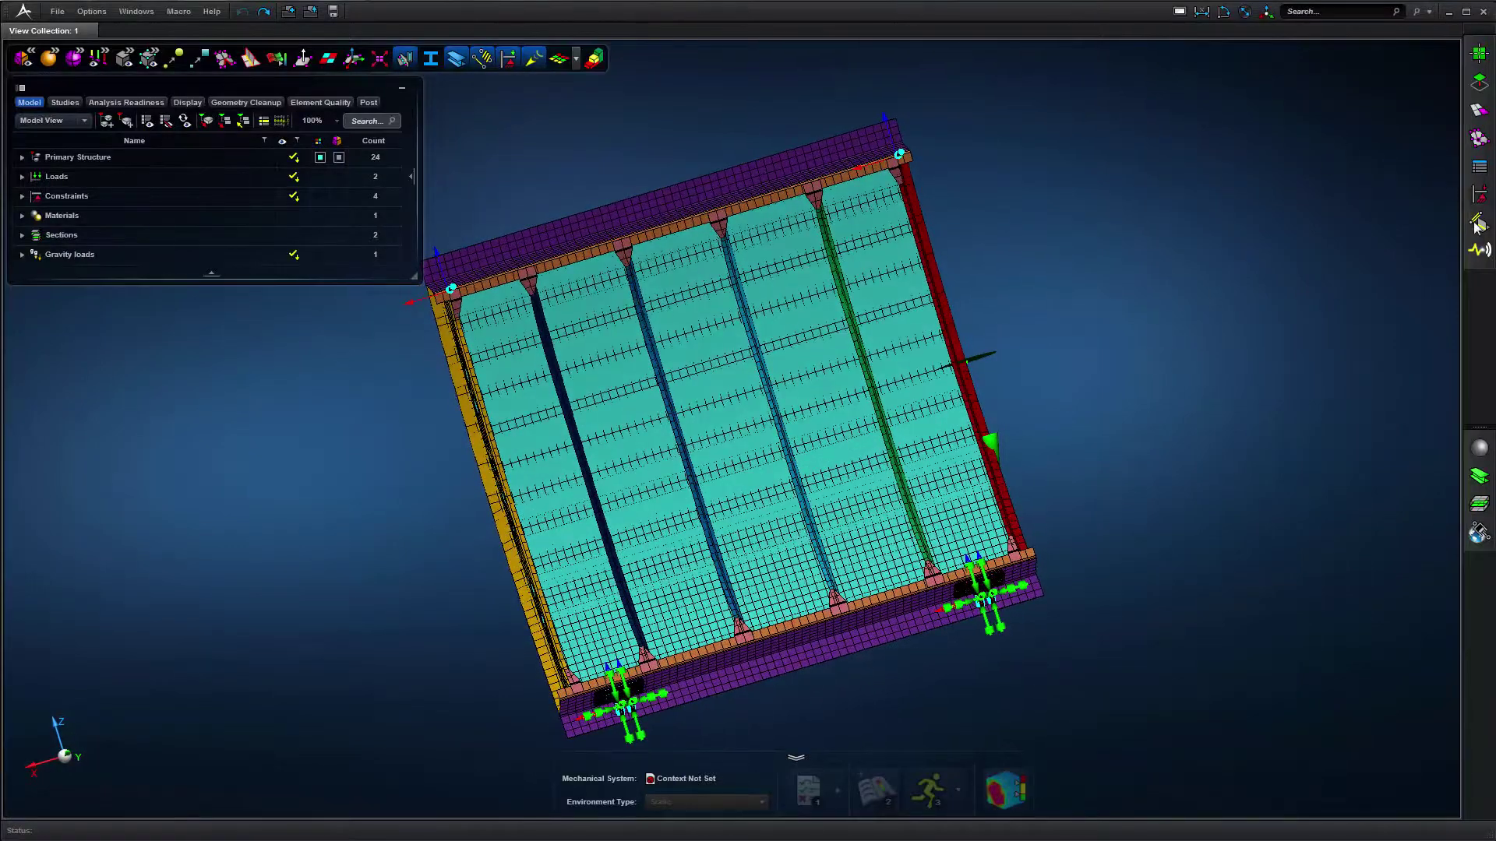
- Glue all 25 plate parts with Ctrl+A, creating 50 glues and patches, then expand the tutorials list
click(1478, 224)
click(1312, 227)
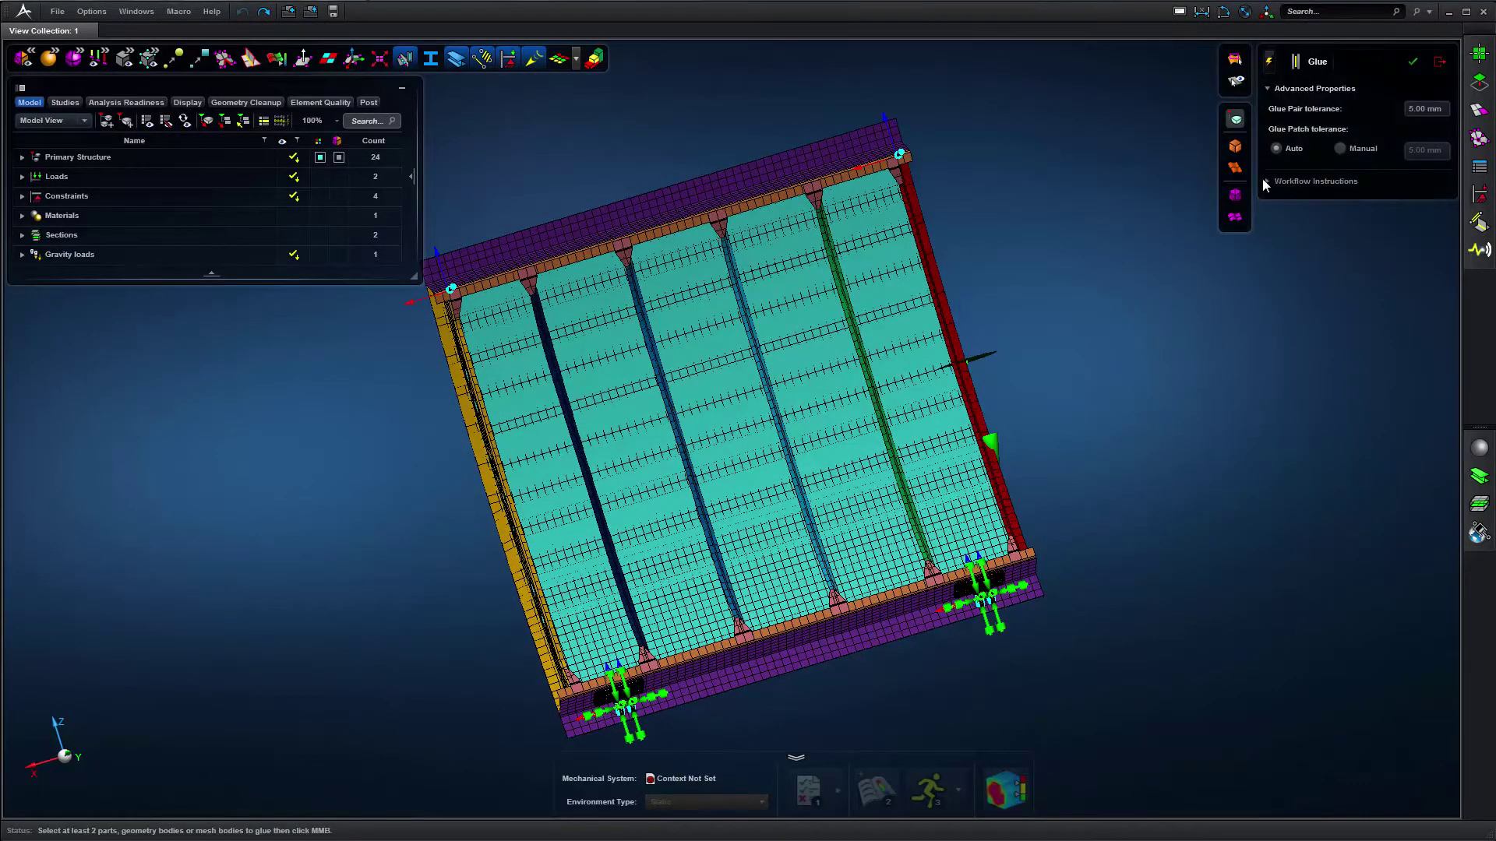
click(1267, 181)
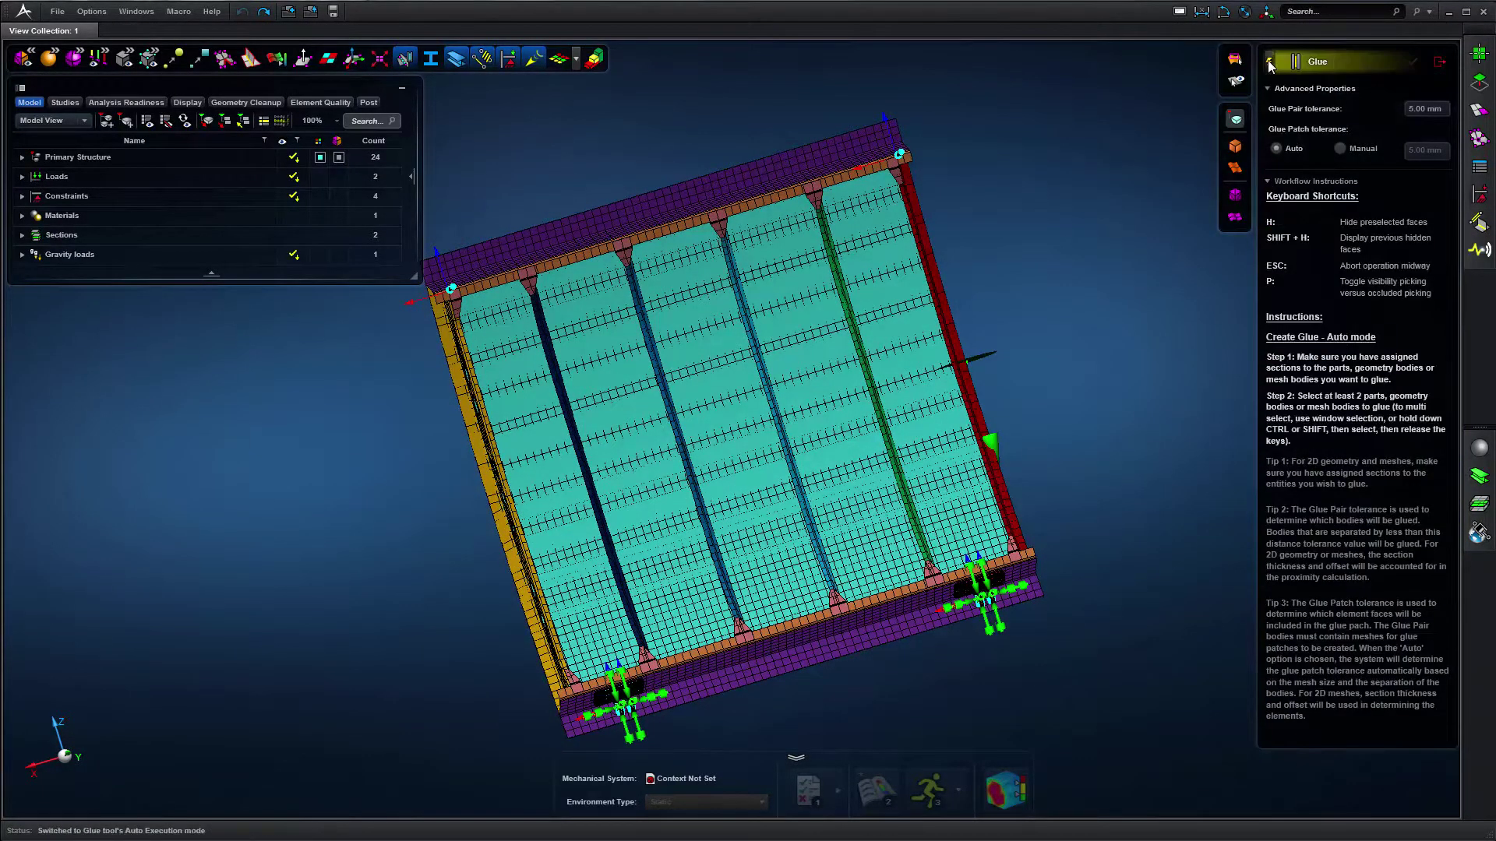
key(ctrl+a)
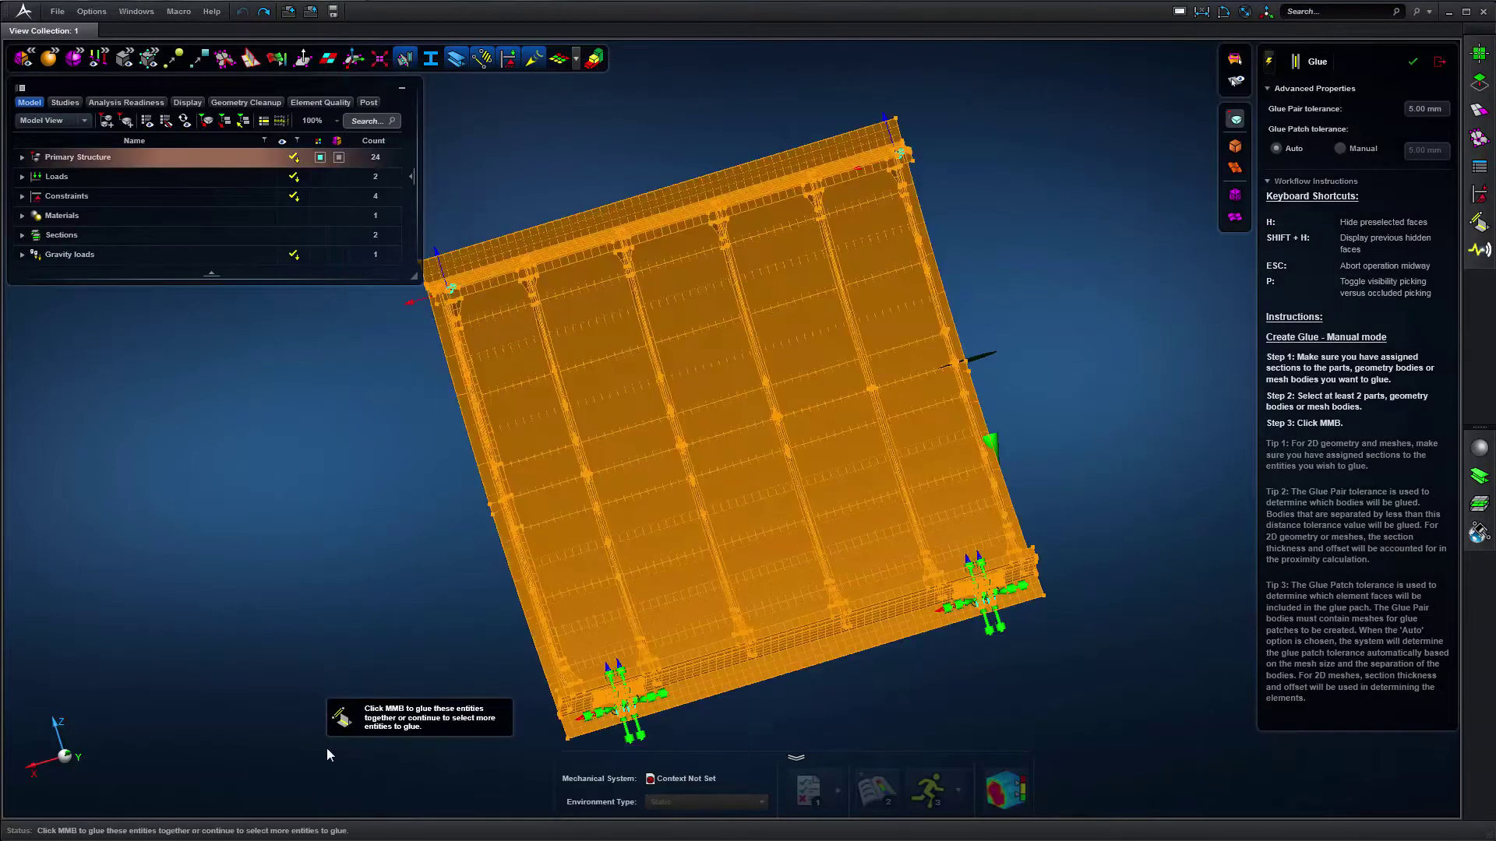
middle_click(382, 643)
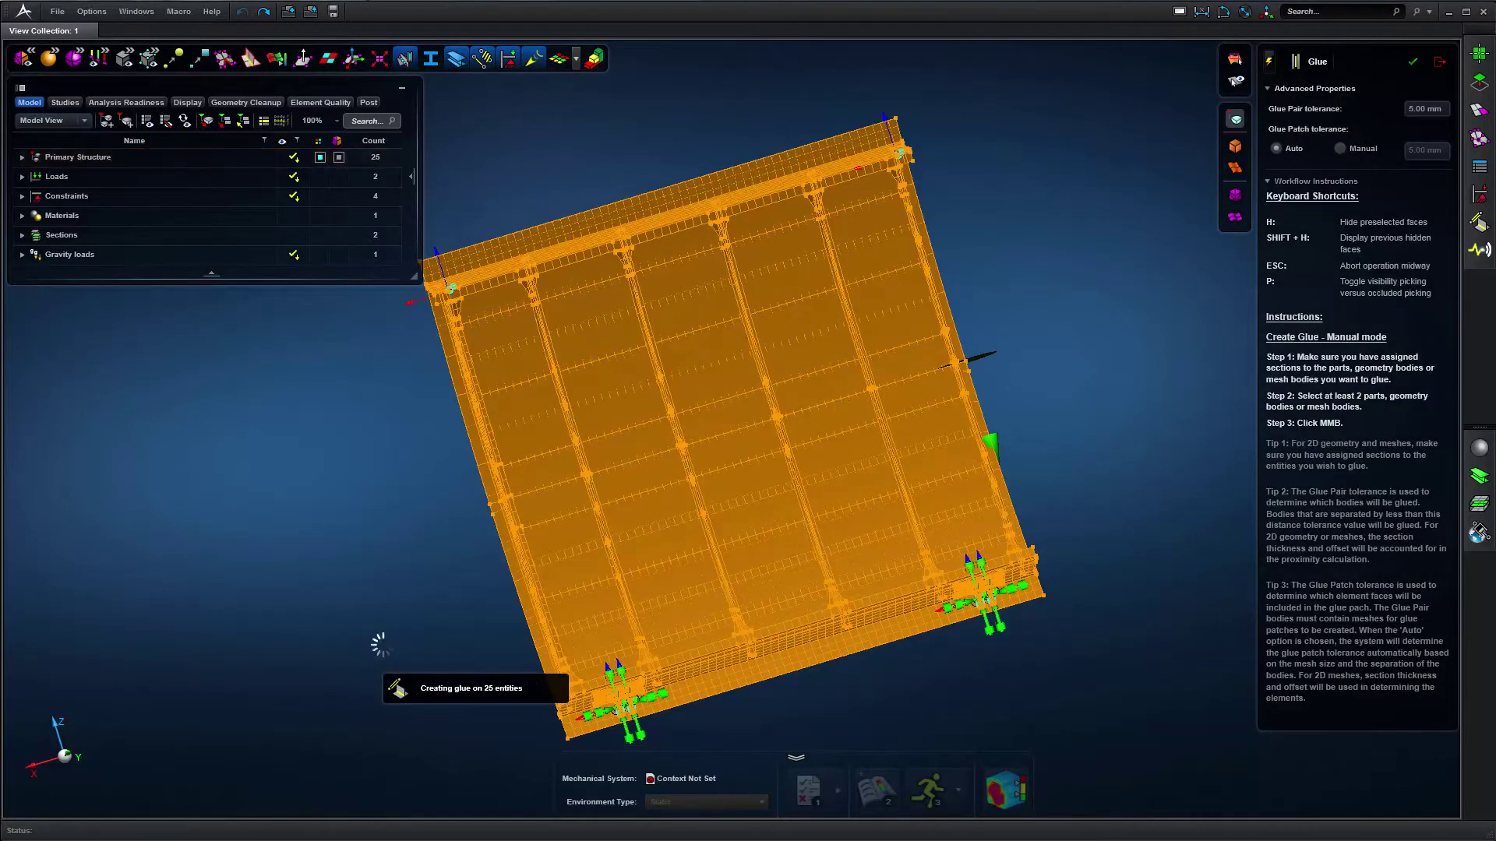
right_drag(385, 634, 391, 623)
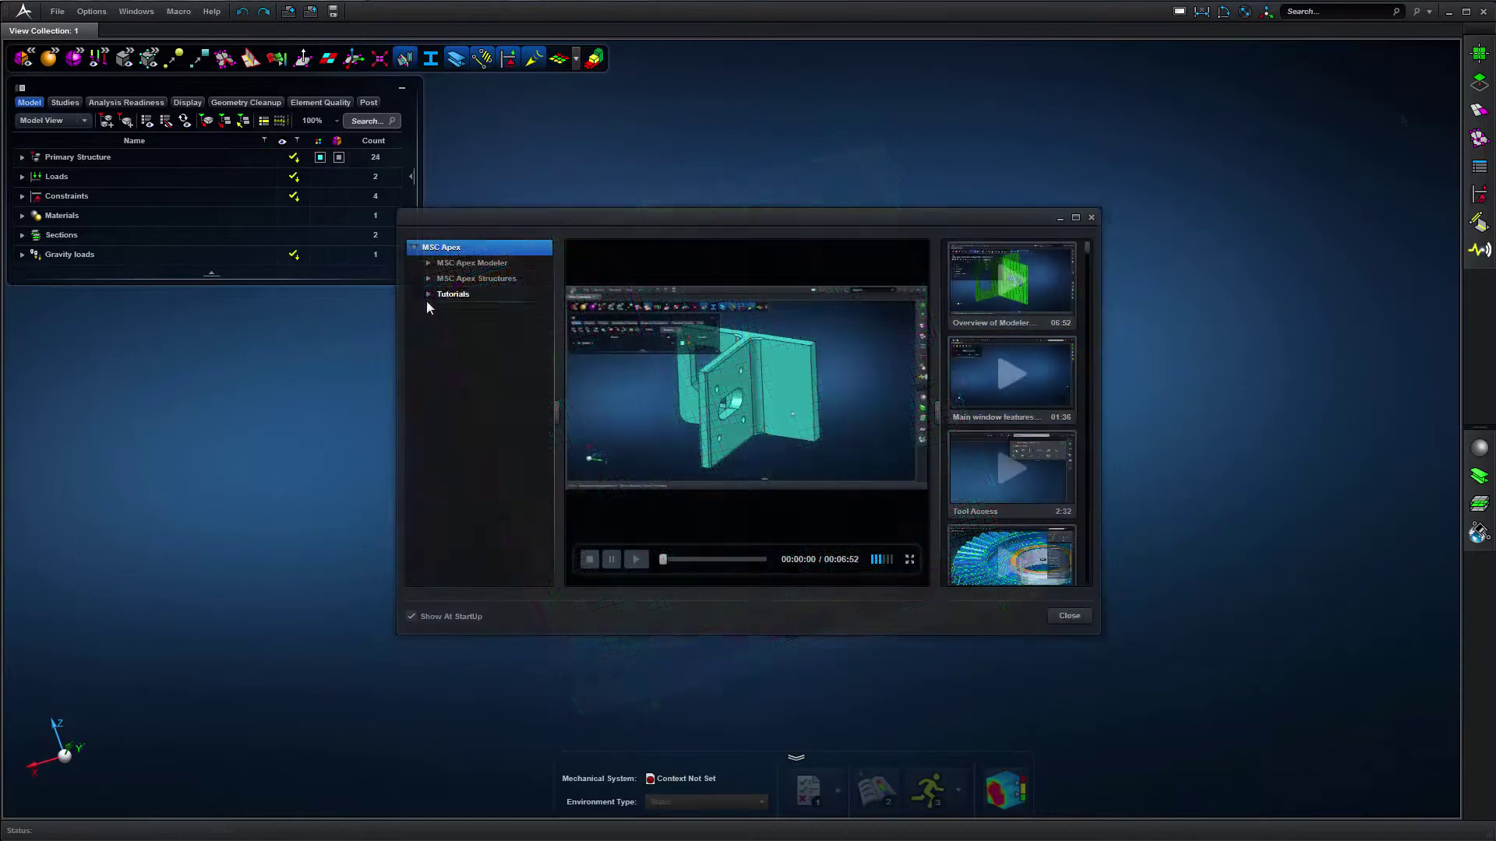
click(429, 296)
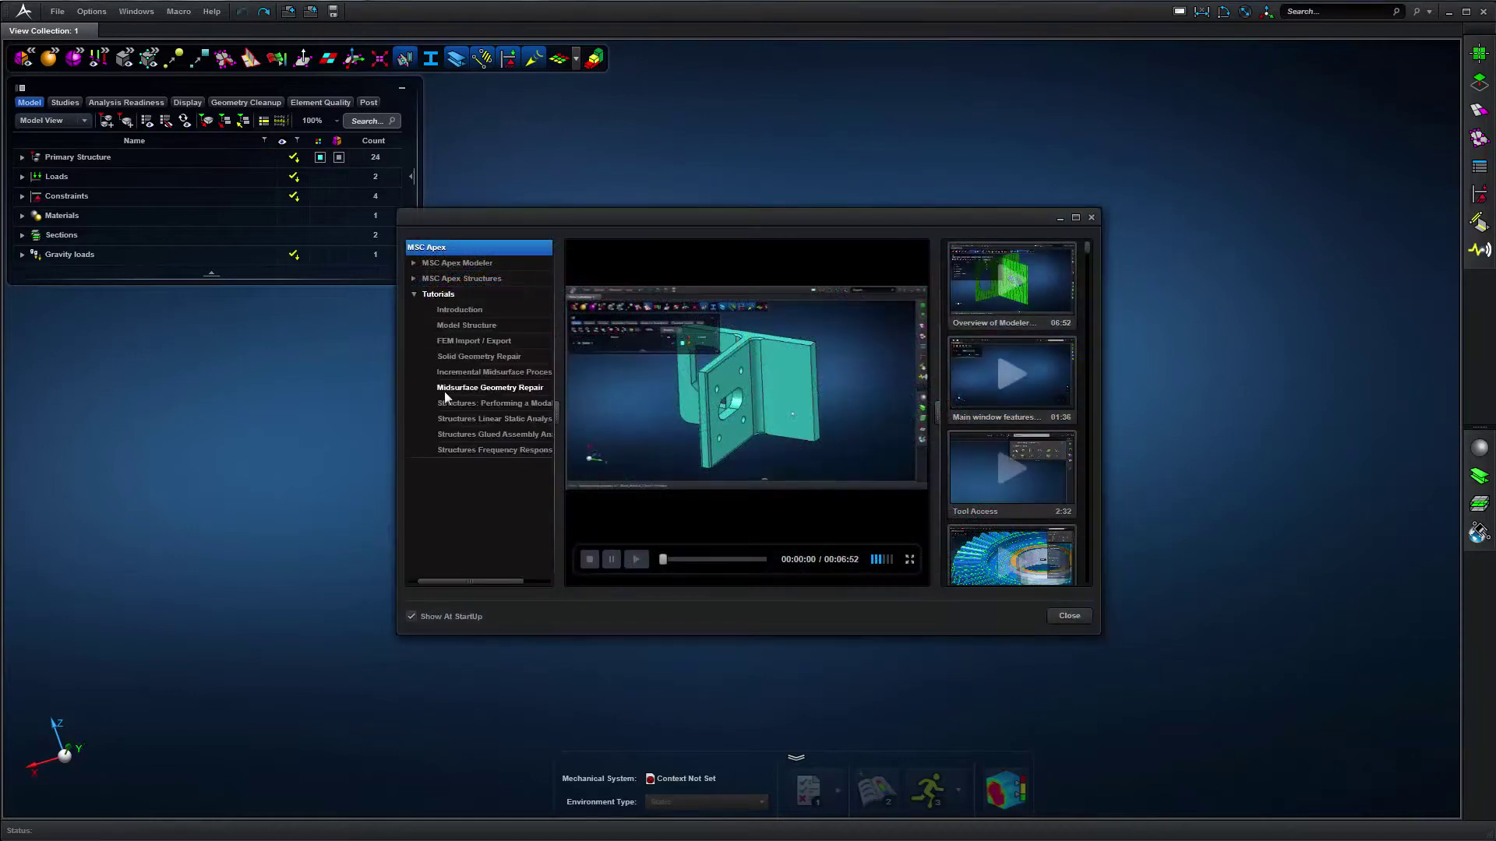
- Play the Structures Glued Assembly Analysis tutorial's 'Define a glue' video
click(462, 434)
click(984, 487)
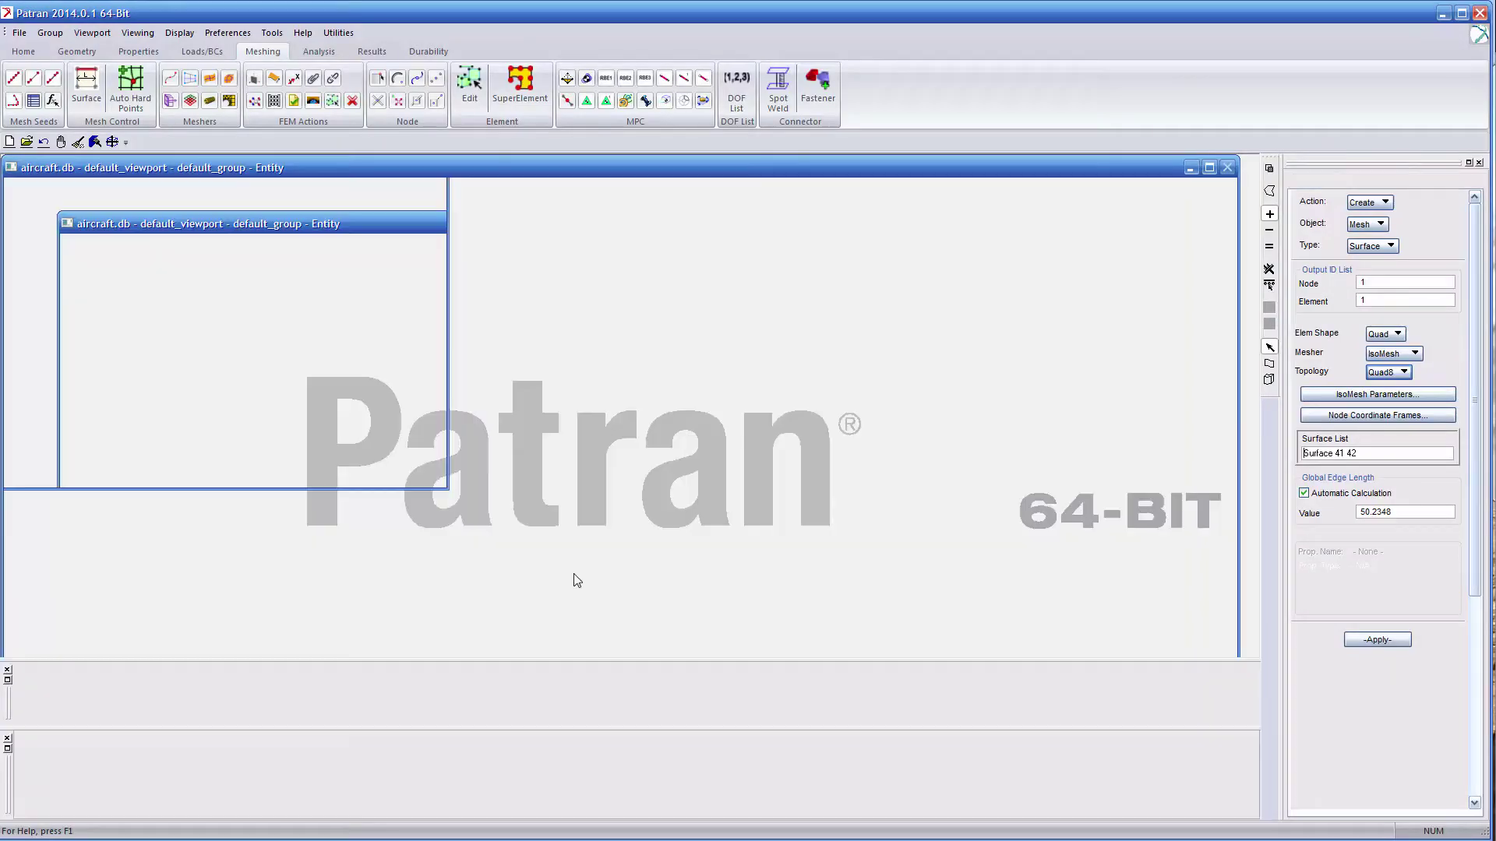
- Quad-mesh wing surfaces 41, 42, 46 and 45, yielding 270 nodes and 66 elements
click(597, 571)
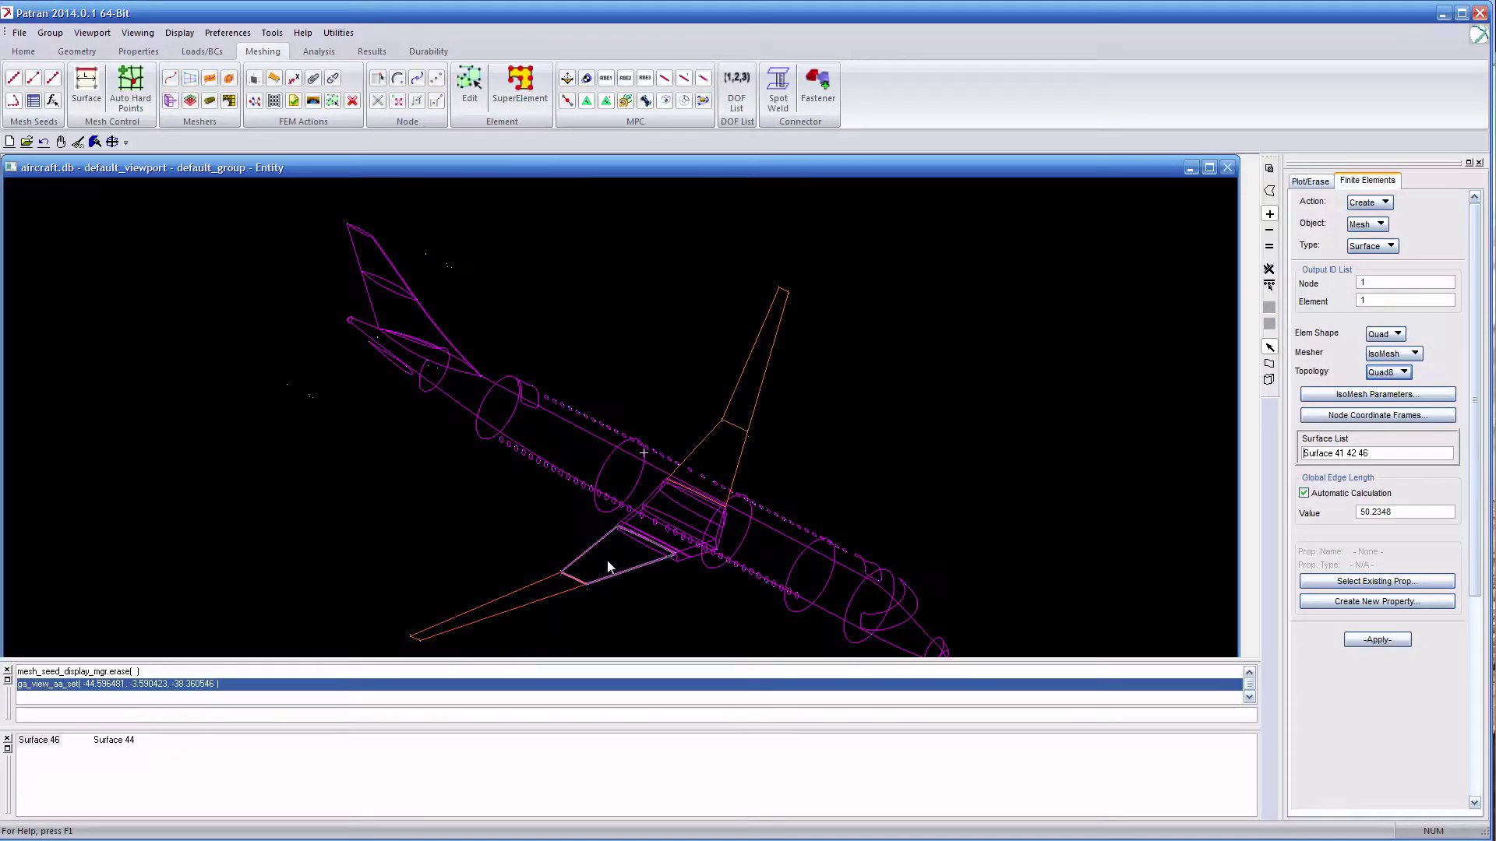
click(1377, 640)
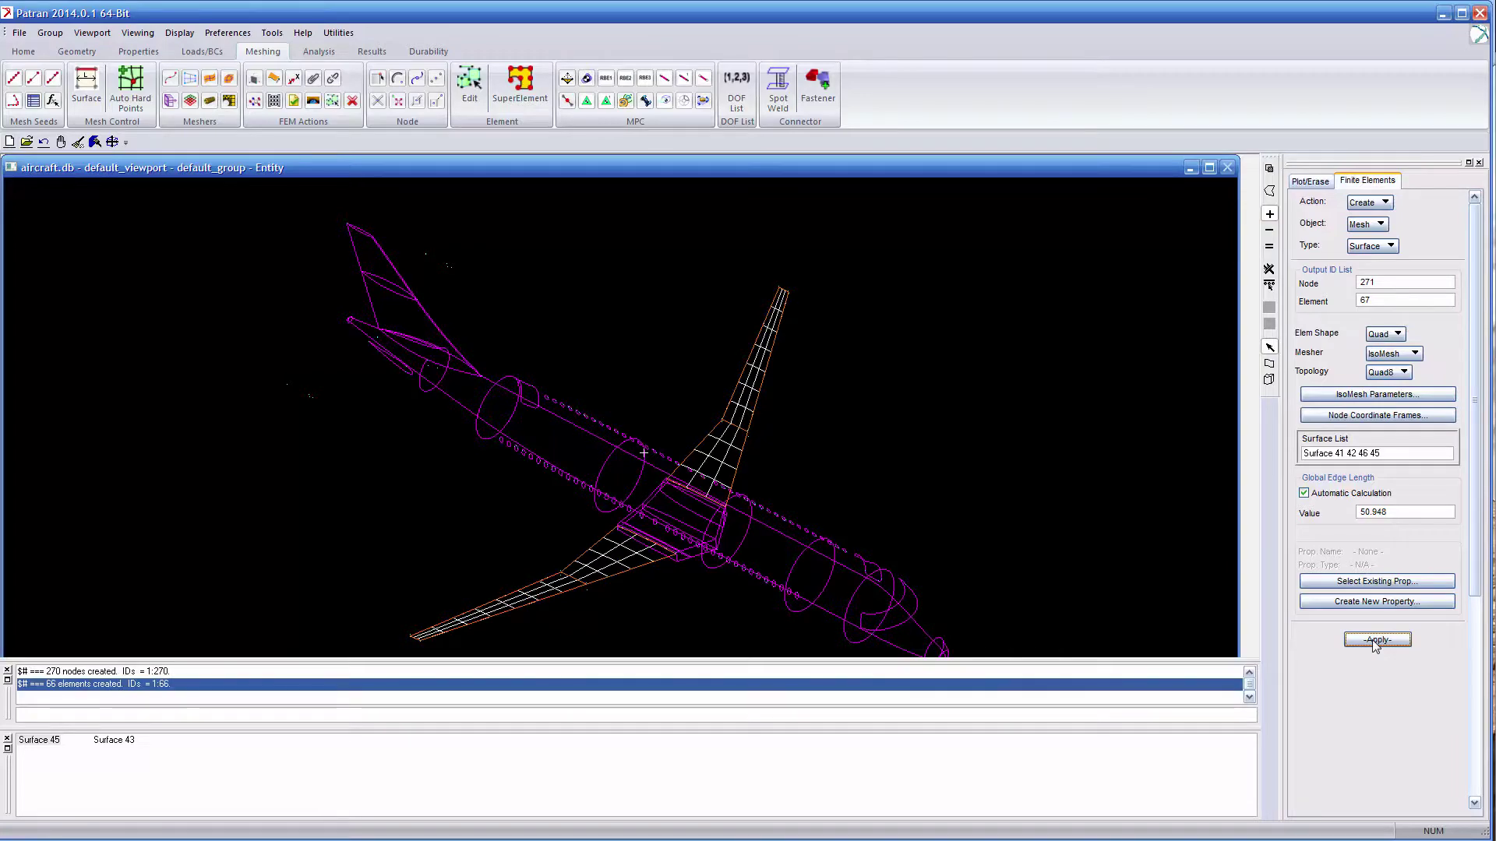
middle_drag(1124, 563, 1130, 551)
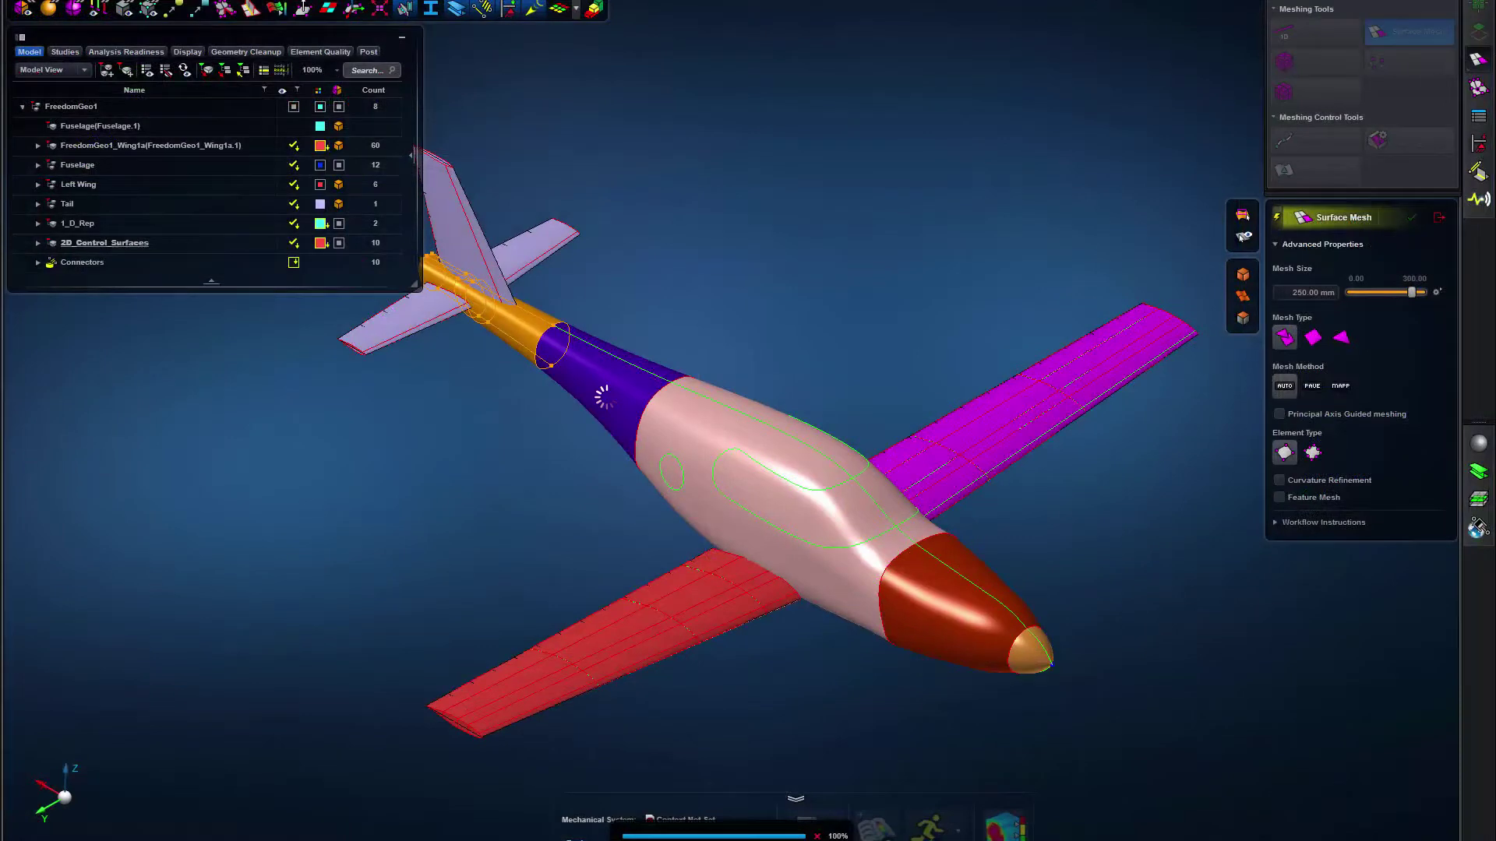
- Surface-mesh the fuselage and nose, and suppress the extra fuselage edges
click(787, 510)
click(988, 630)
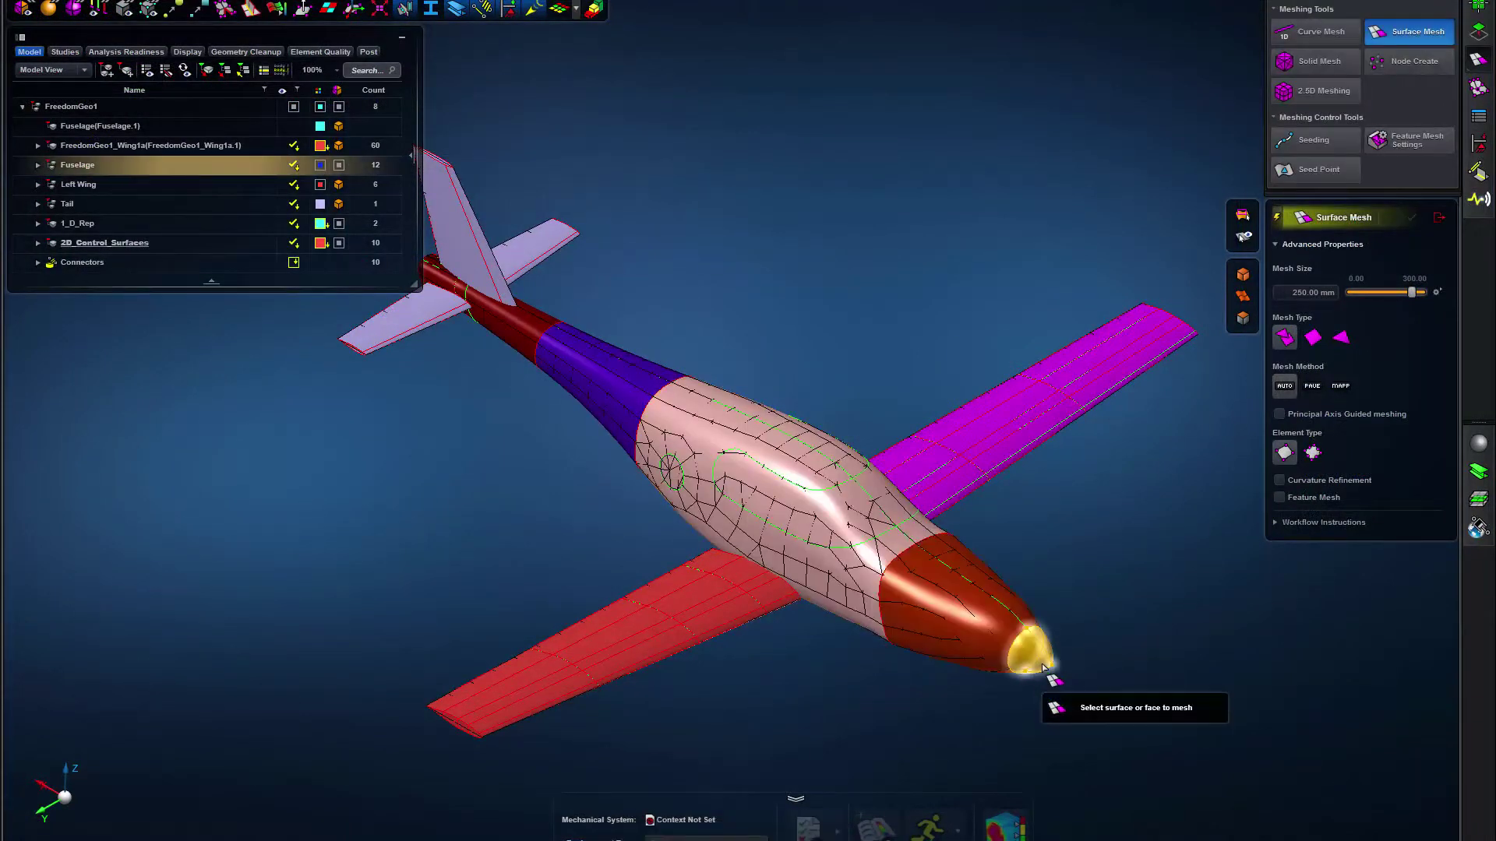
click(1479, 31)
click(1315, 150)
click(714, 446)
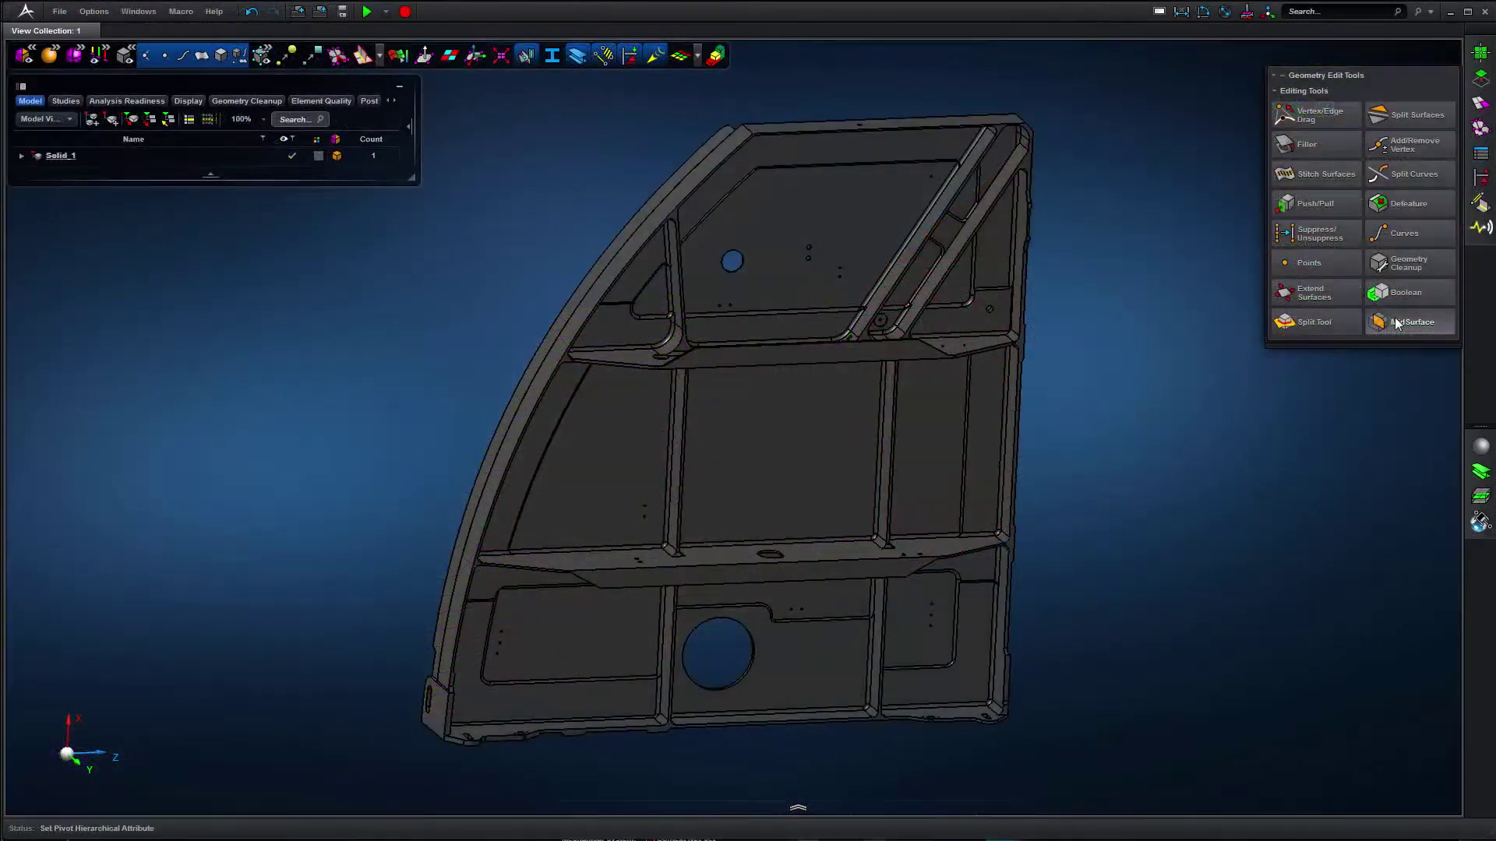
- Extract the rib's mid-surfaces from its face pairs and shift them 180.20 mm along X
click(1396, 322)
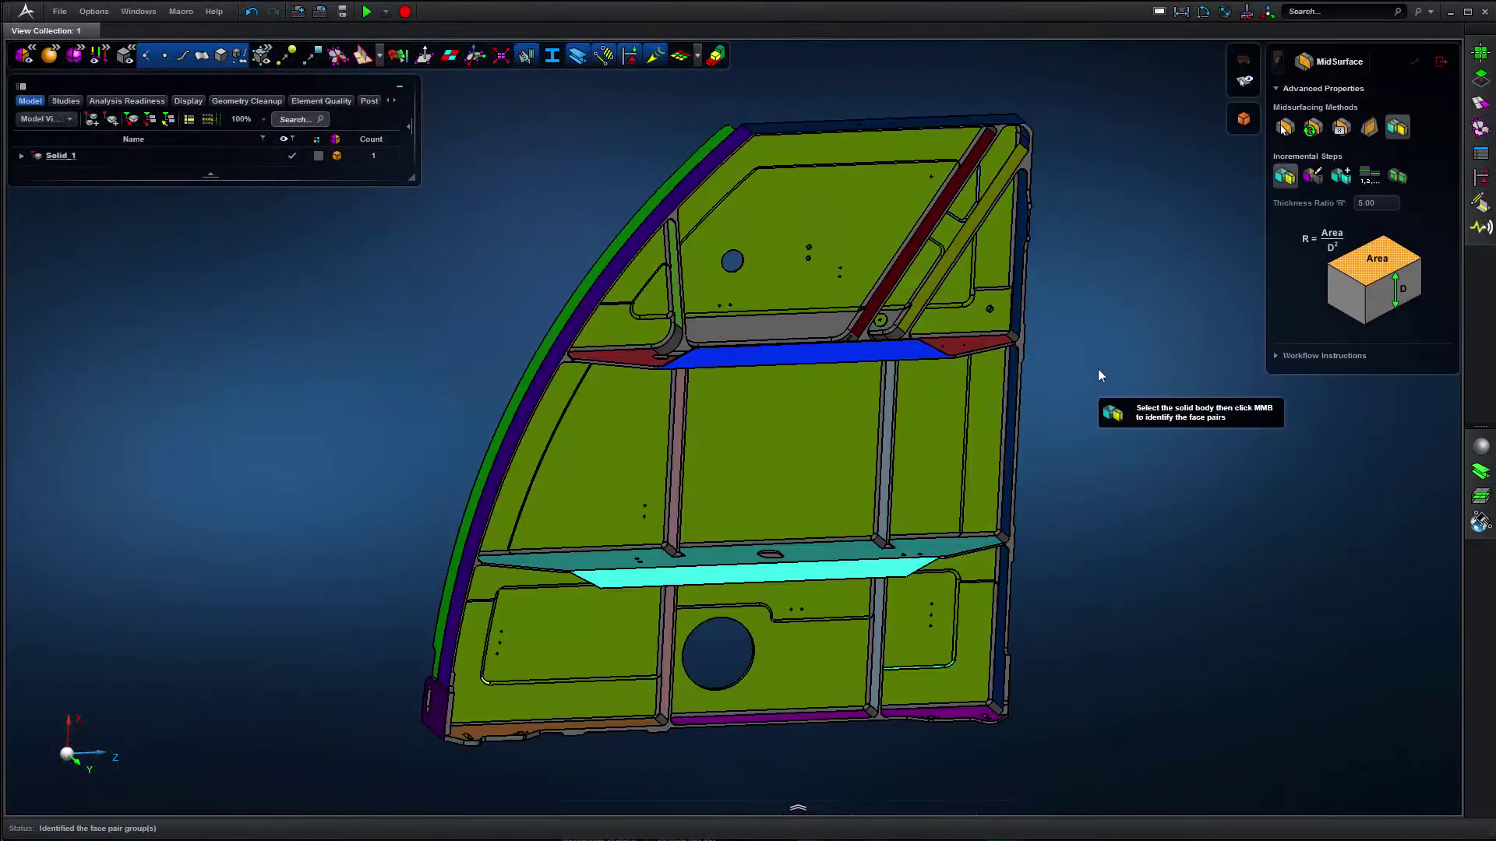
click(1369, 177)
click(1396, 182)
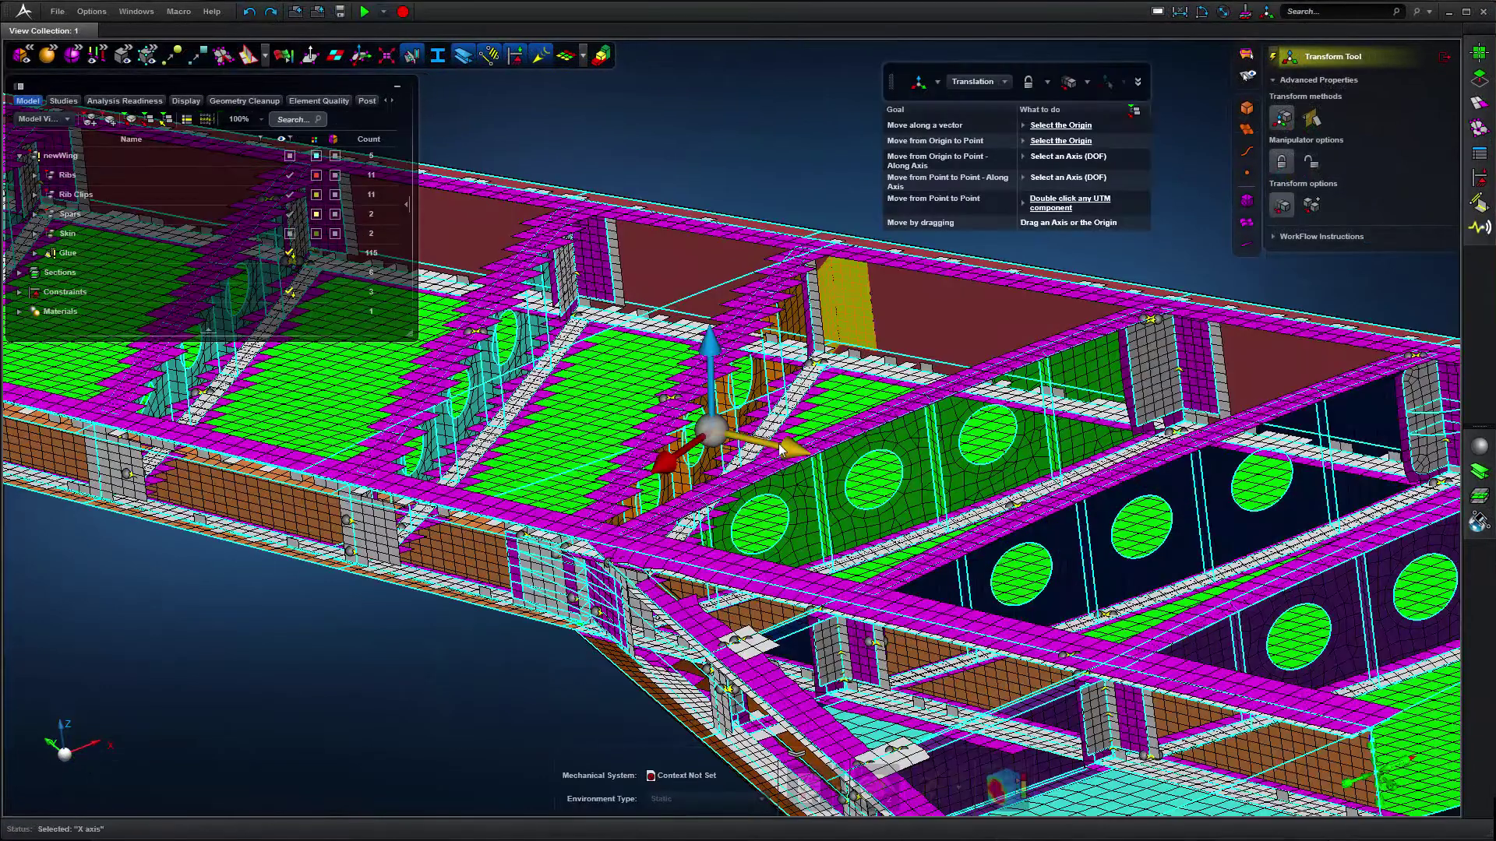
drag(780, 449, 691, 438)
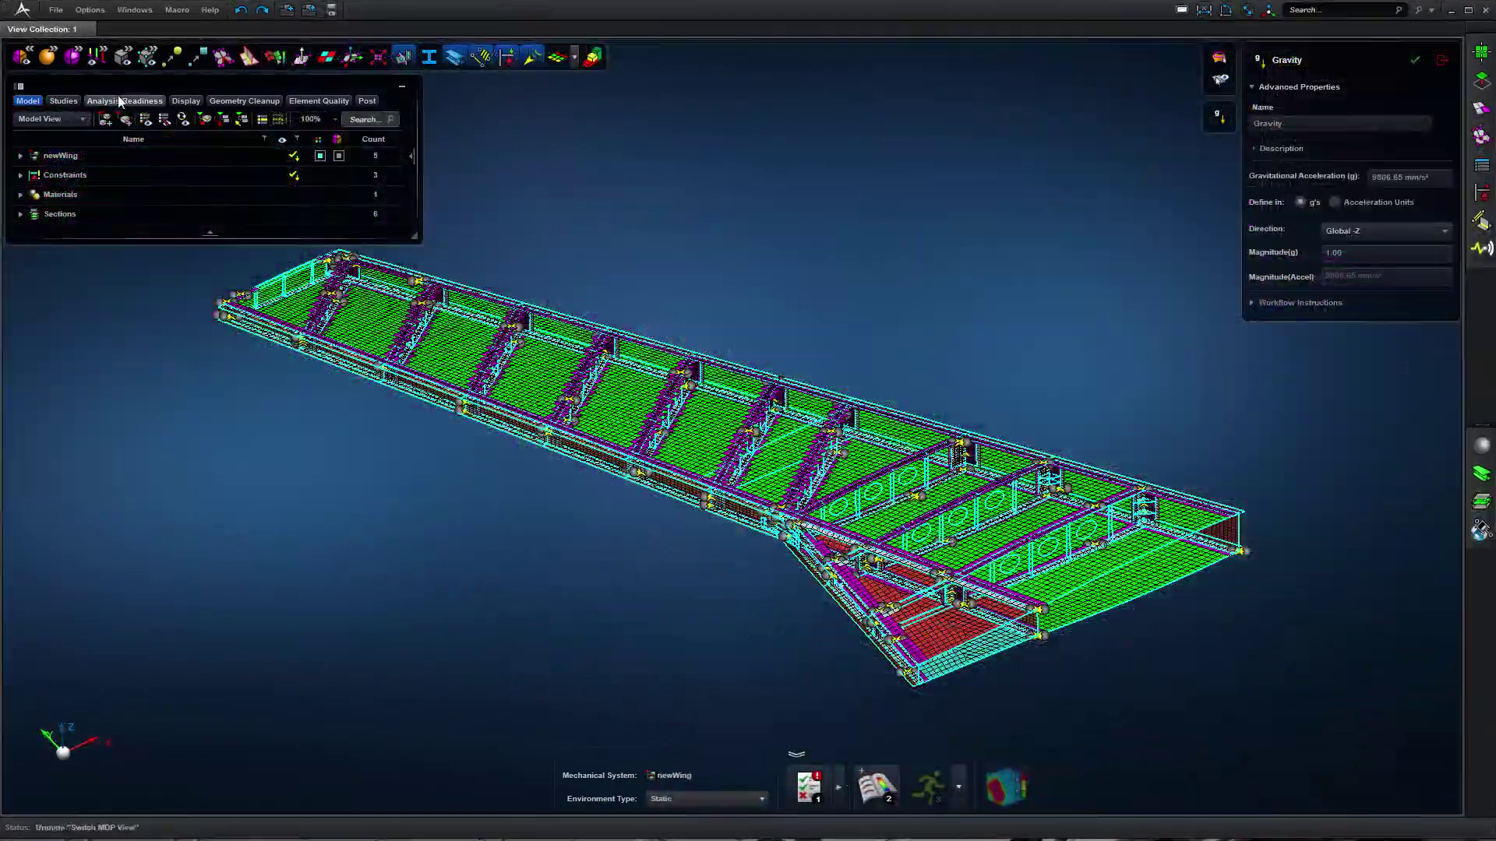
- Resolve the Missing Constraints readiness problem by constraining the selected wing edge
click(119, 101)
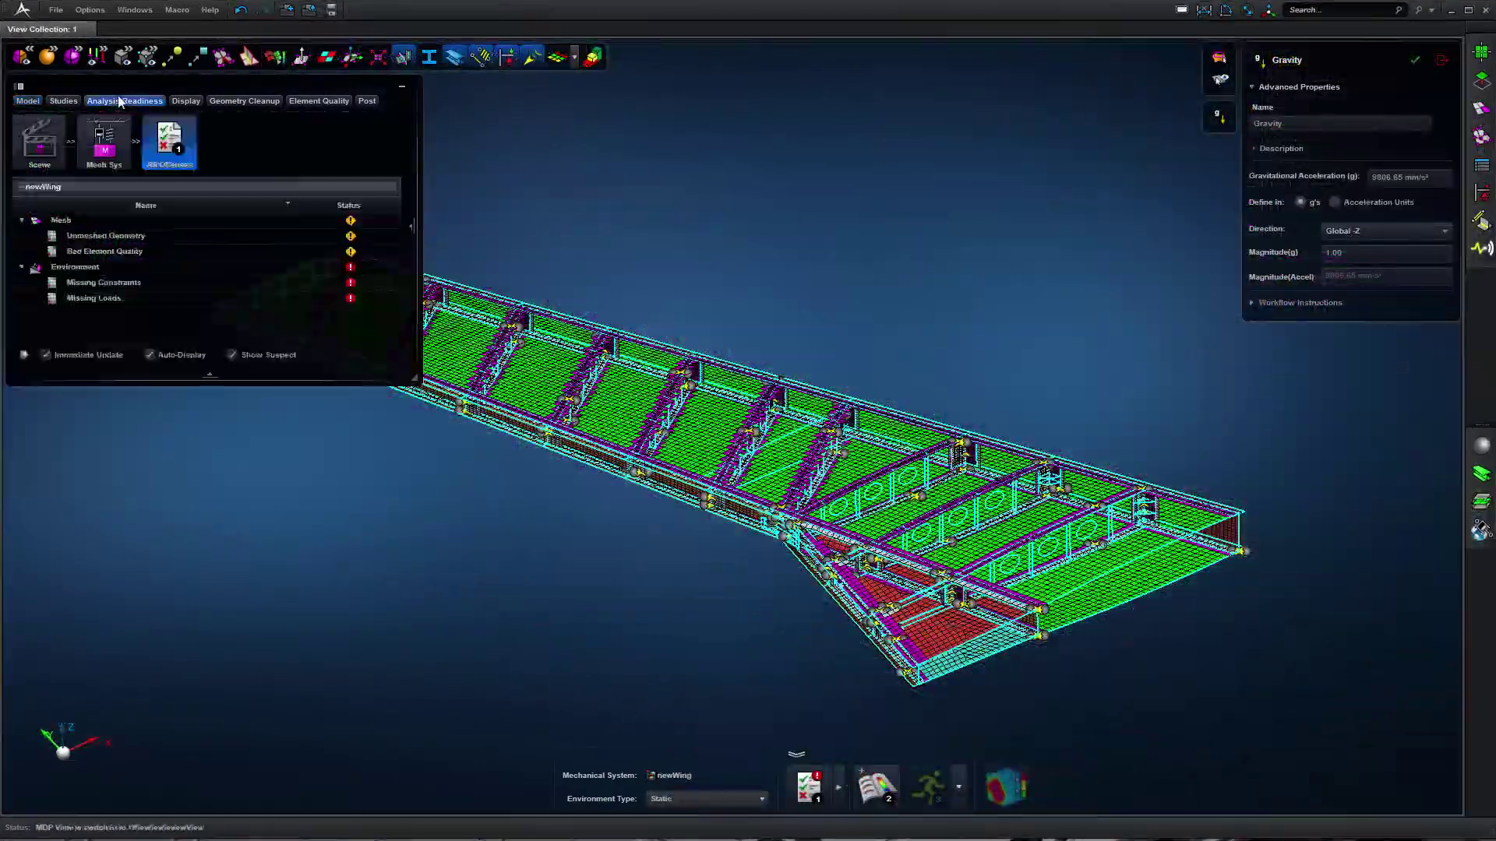
double_click(157, 285)
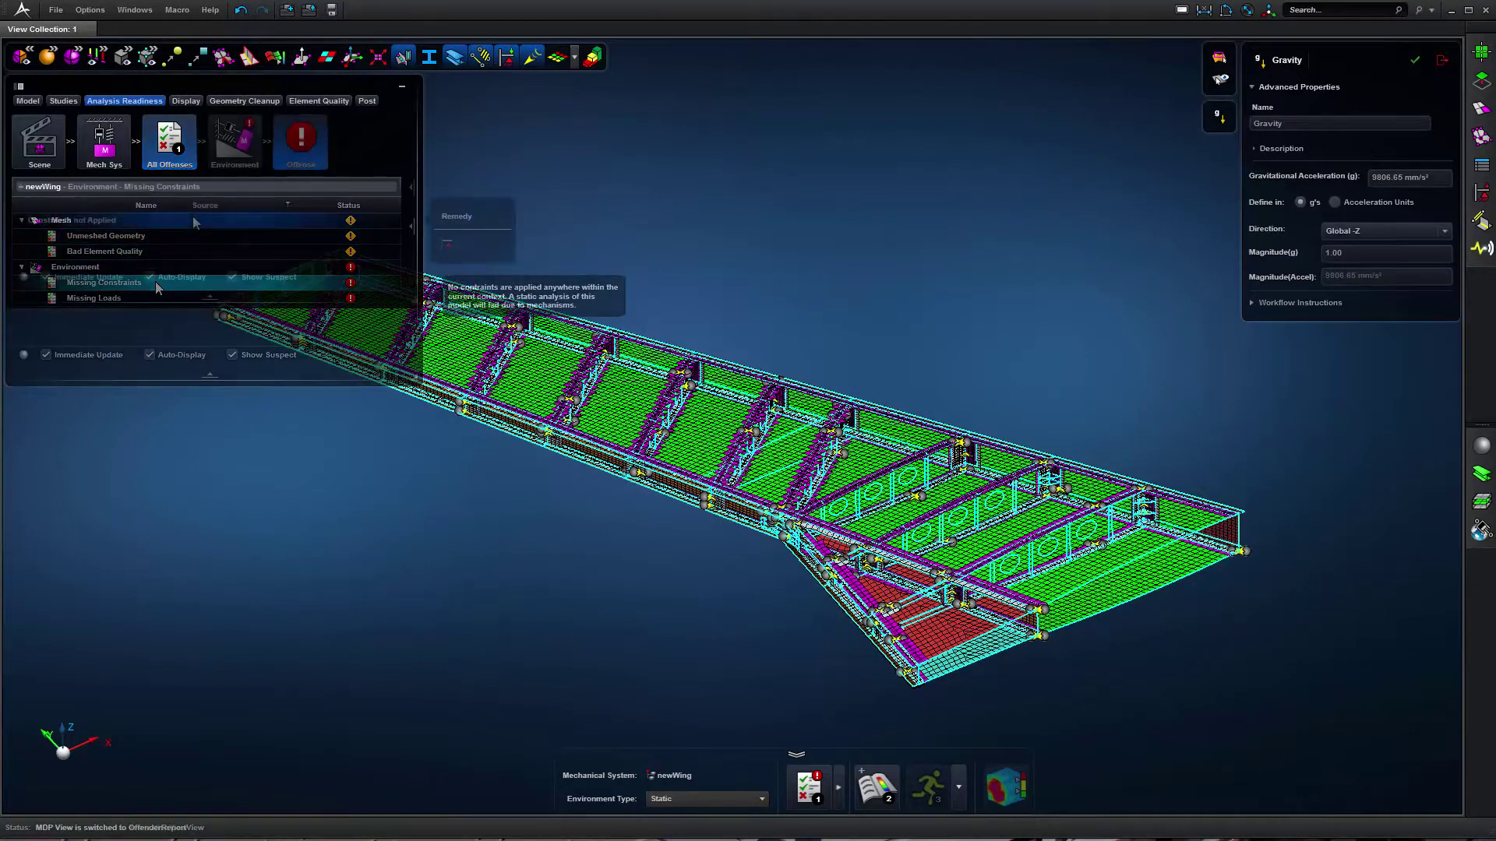
click(452, 248)
click(932, 687)
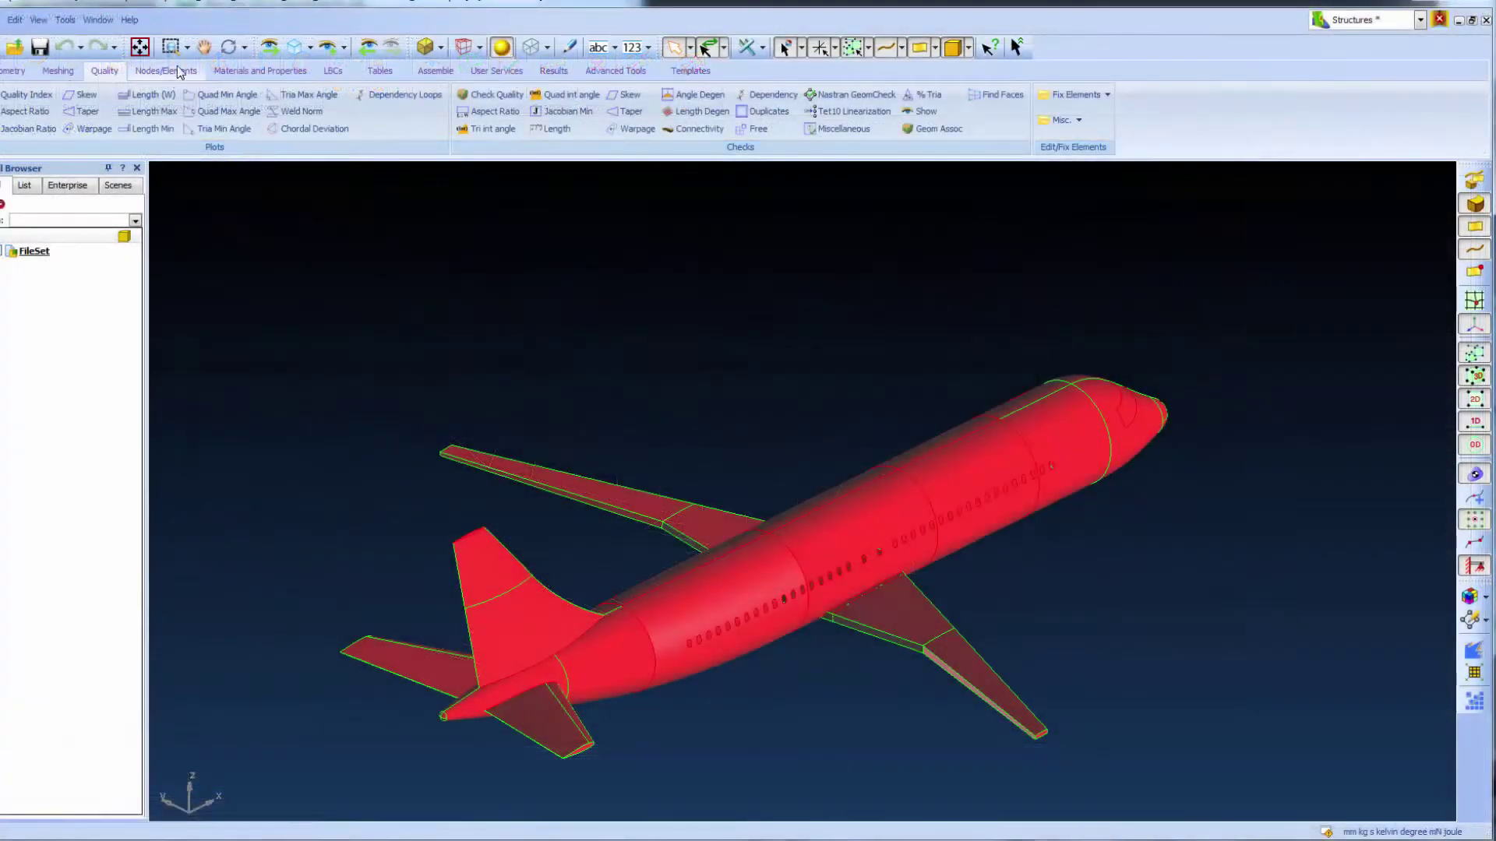
- Create coordinate frame Coord 2 in Patran and hide fuselage Sections 13–17 in Apex
click(184, 74)
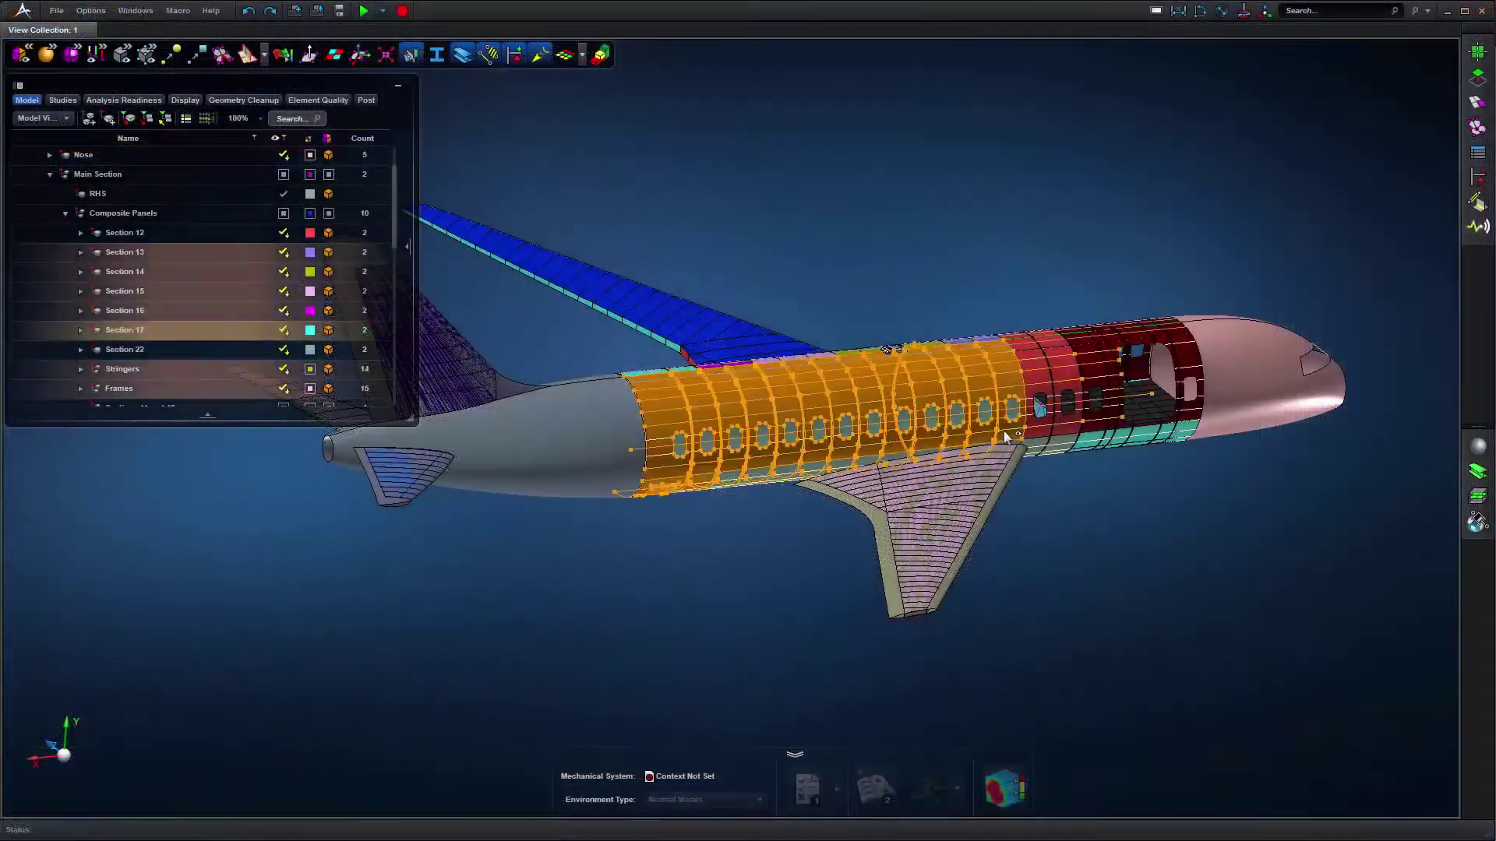
right_click(752, 468)
click(725, 581)
middle_drag(726, 606, 927, 707)
- Show only the Rib_G ring and focus the view on Frame-G-3
scroll(202, 272, down, 5)
click(141, 193)
right_click(148, 292)
click(191, 385)
scroll(184, 327, down, 1)
click(182, 310)
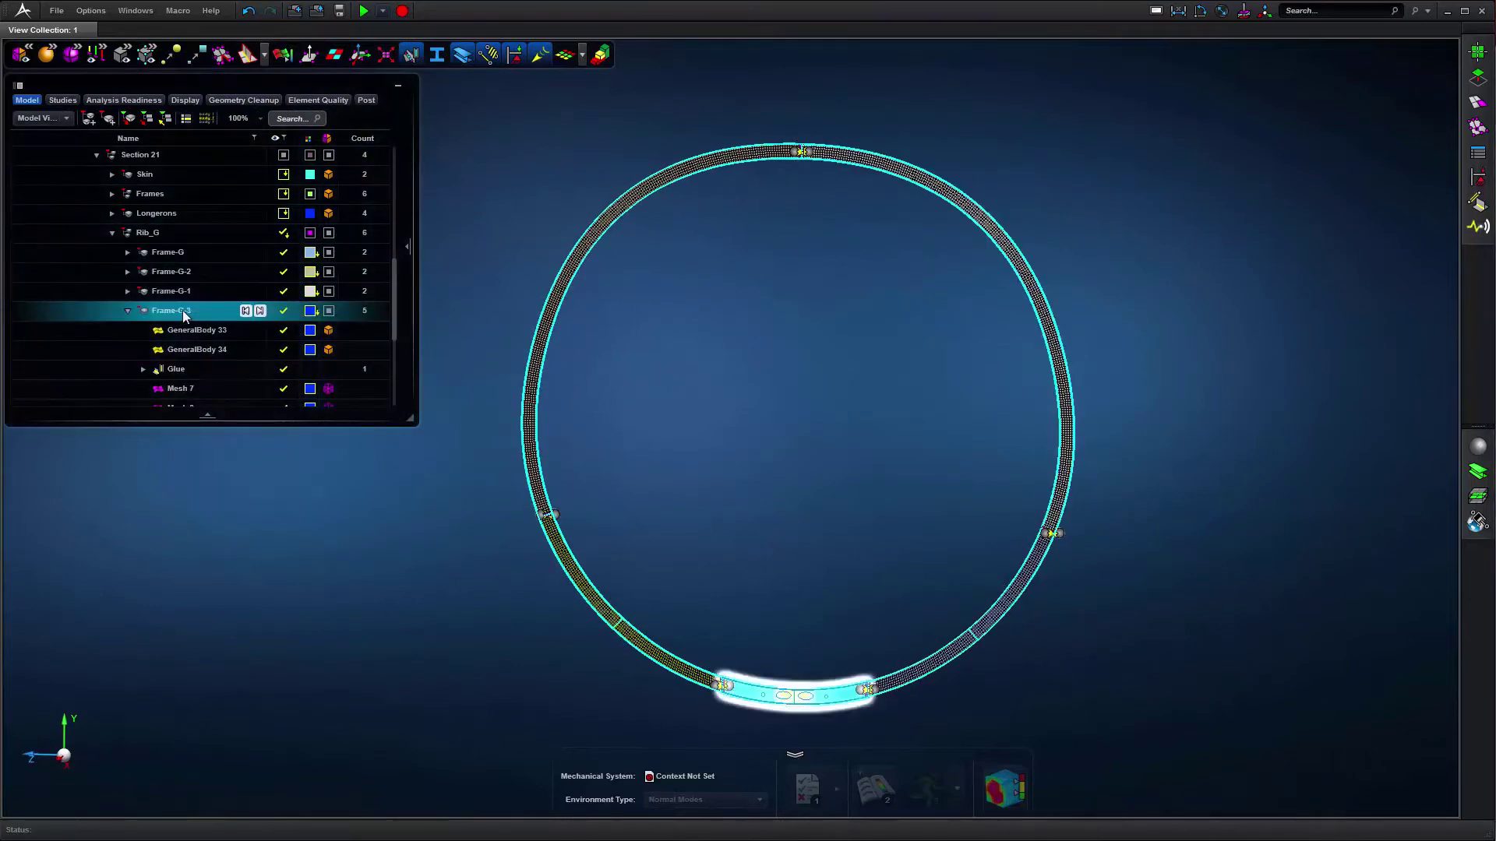
- Recentre the Rib_G ring and animate its mode-shape displacement contour
middle_drag(480, 448, 566, 449)
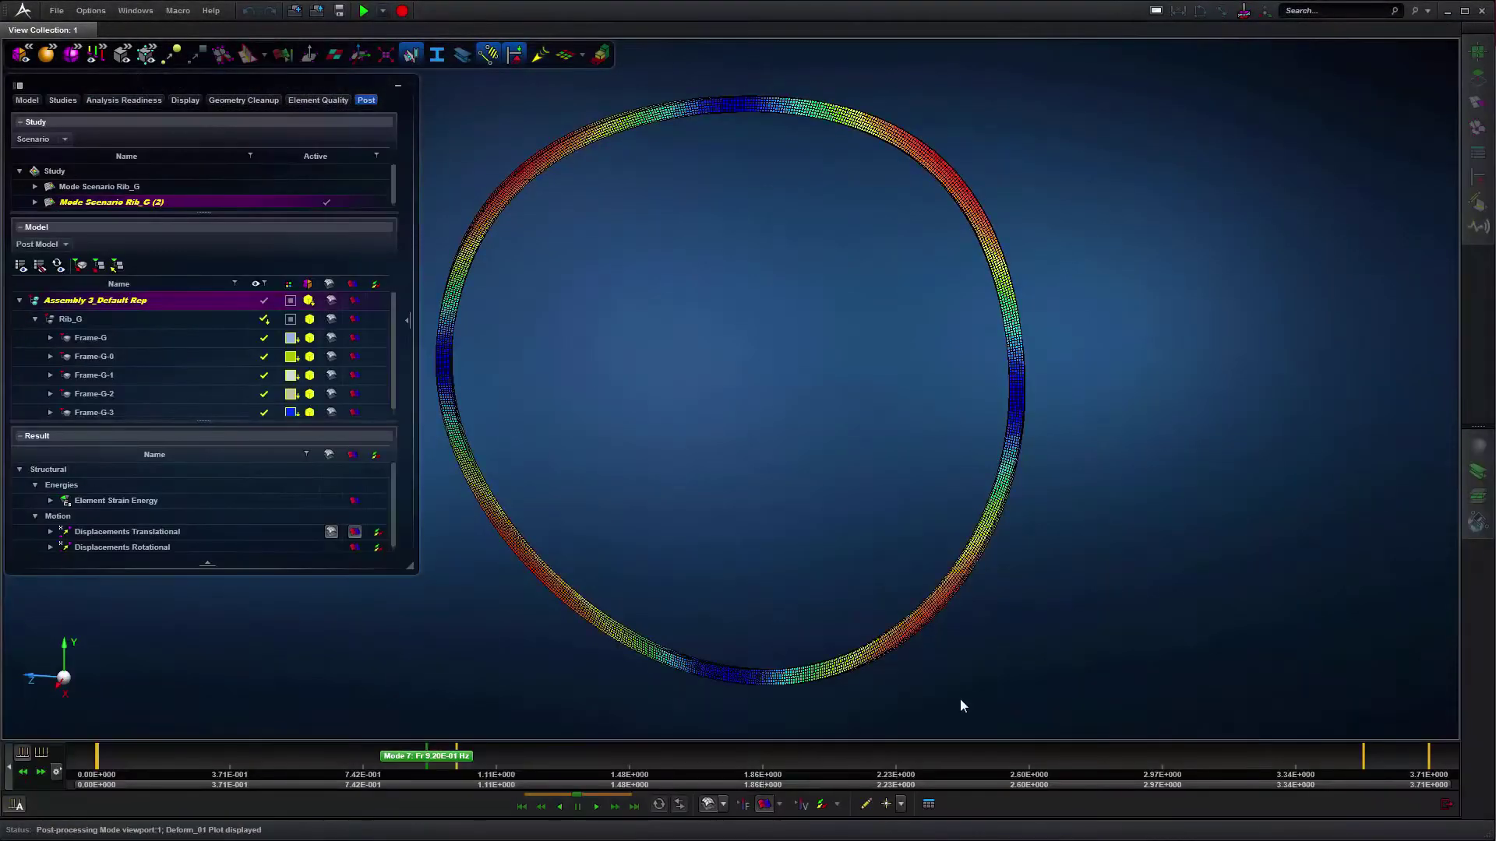
click(596, 807)
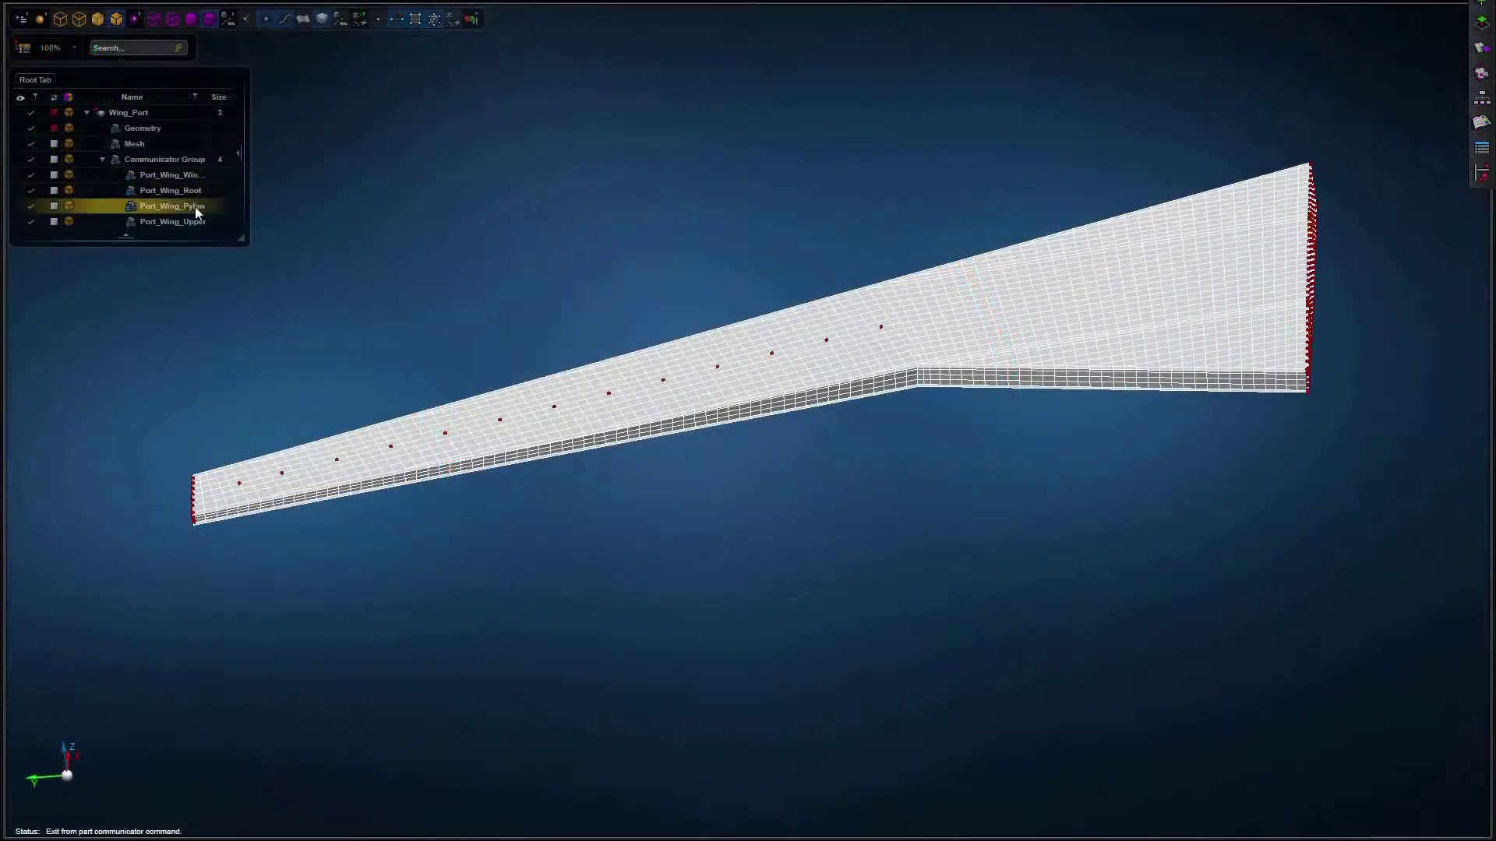
- Generate a computational part from Wing_Port and show the tail as shaded geometry
right_click(137, 113)
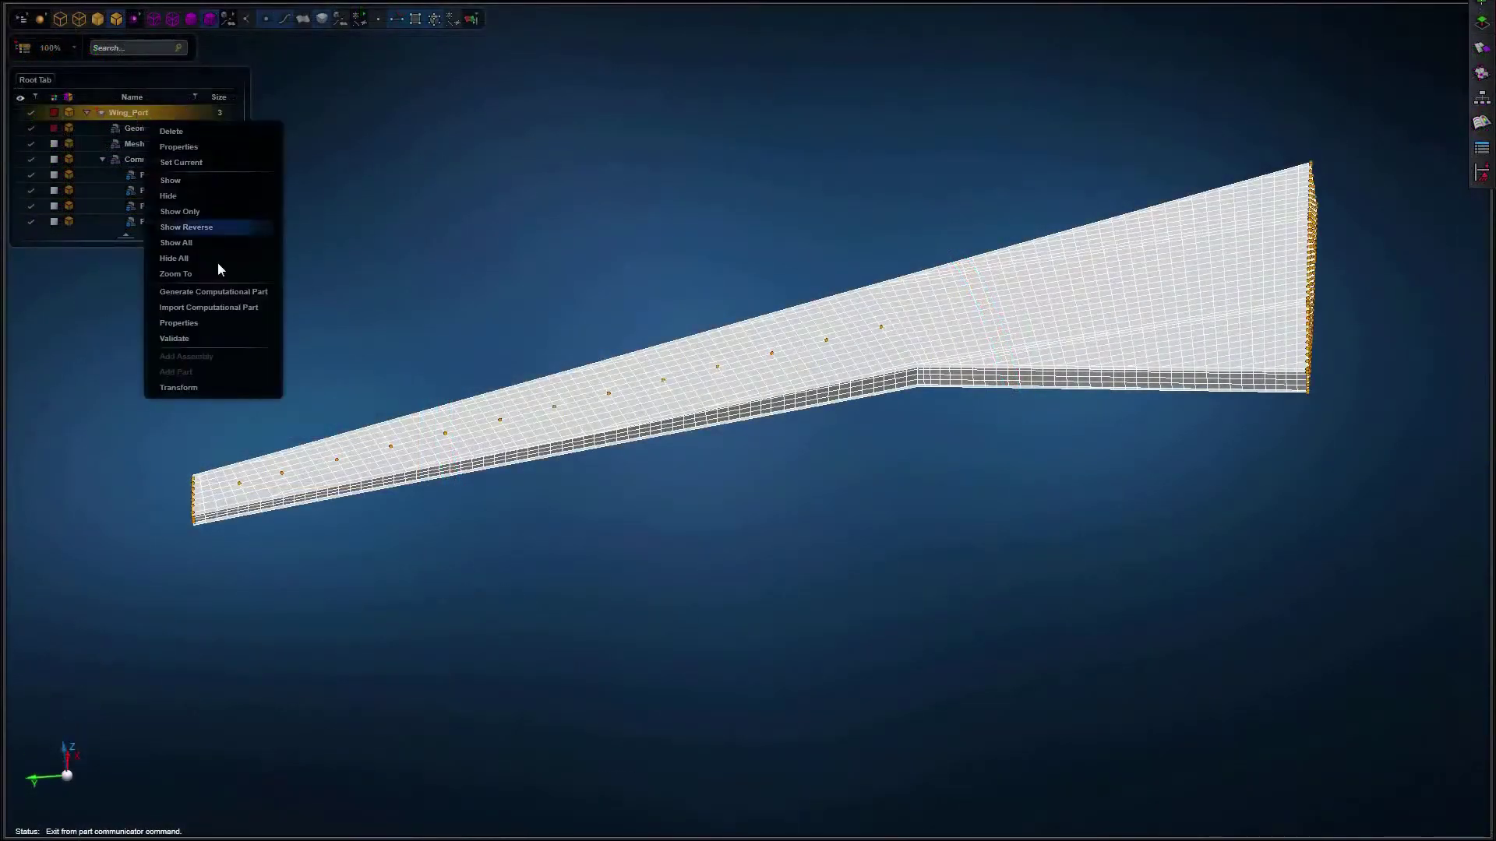
click(250, 292)
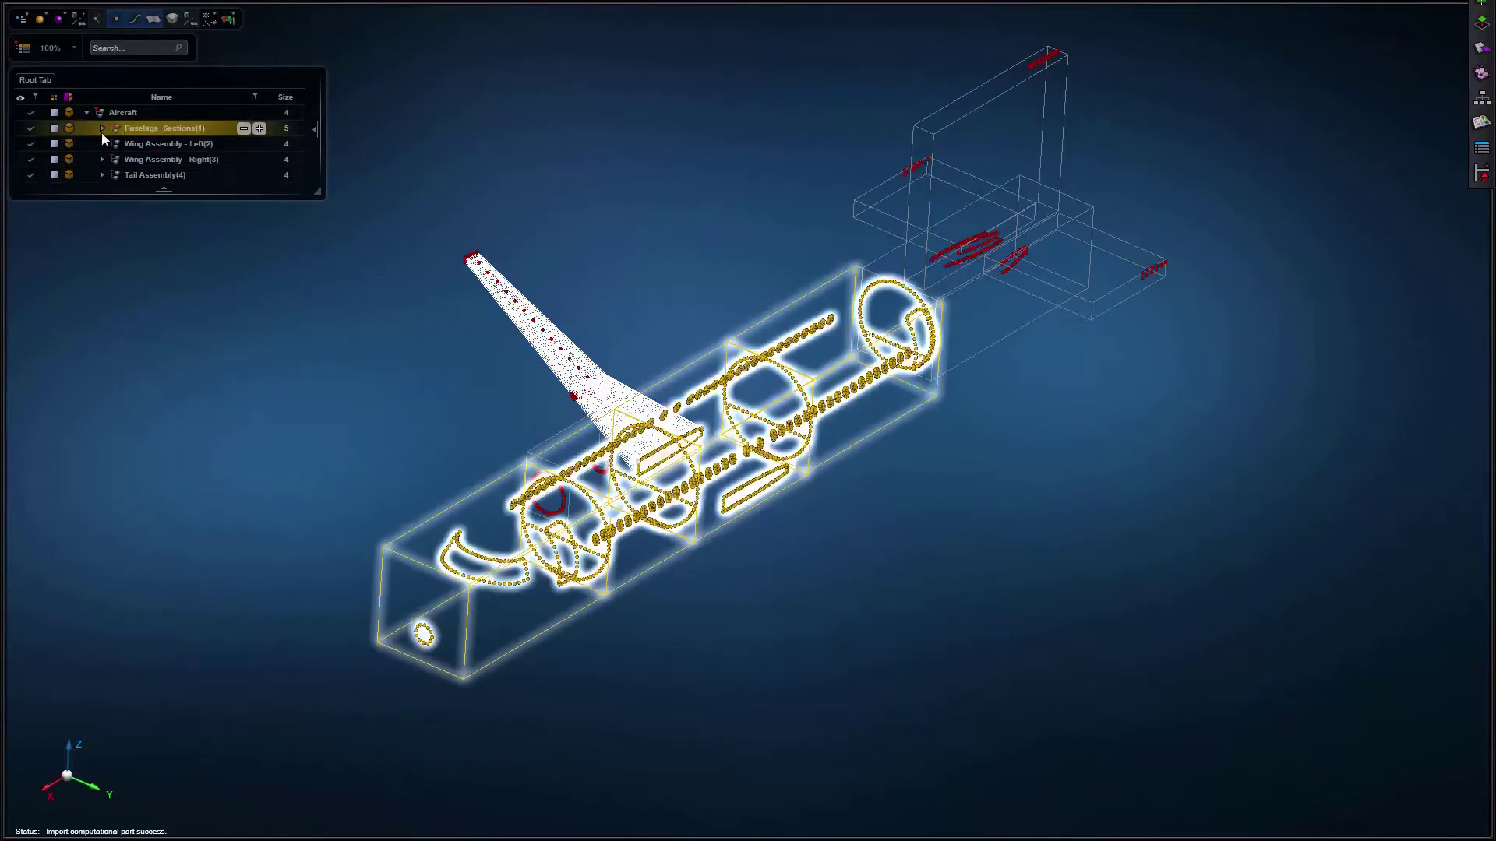
click(260, 129)
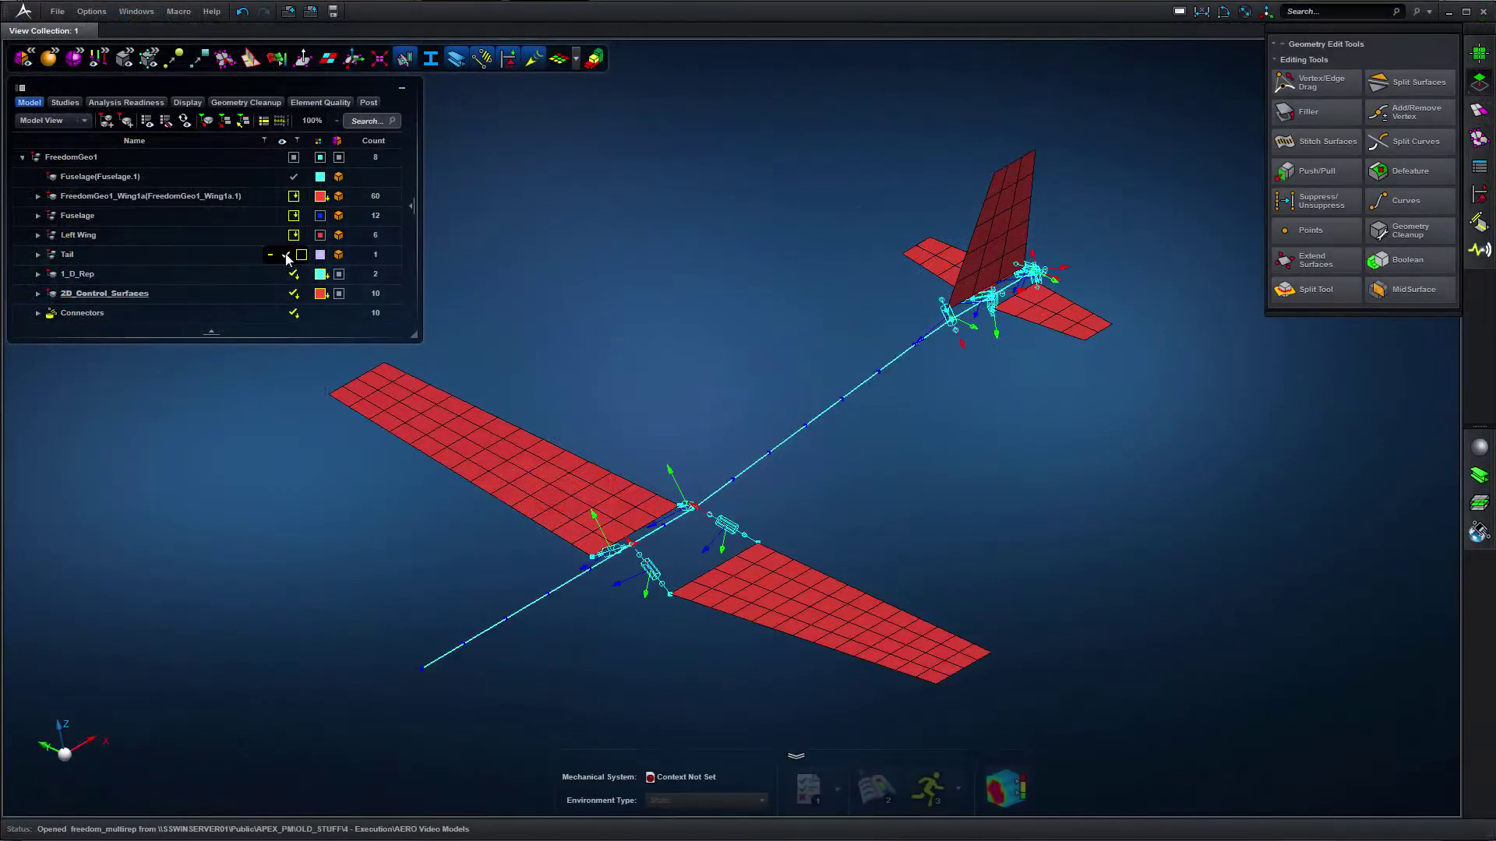
click(286, 256)
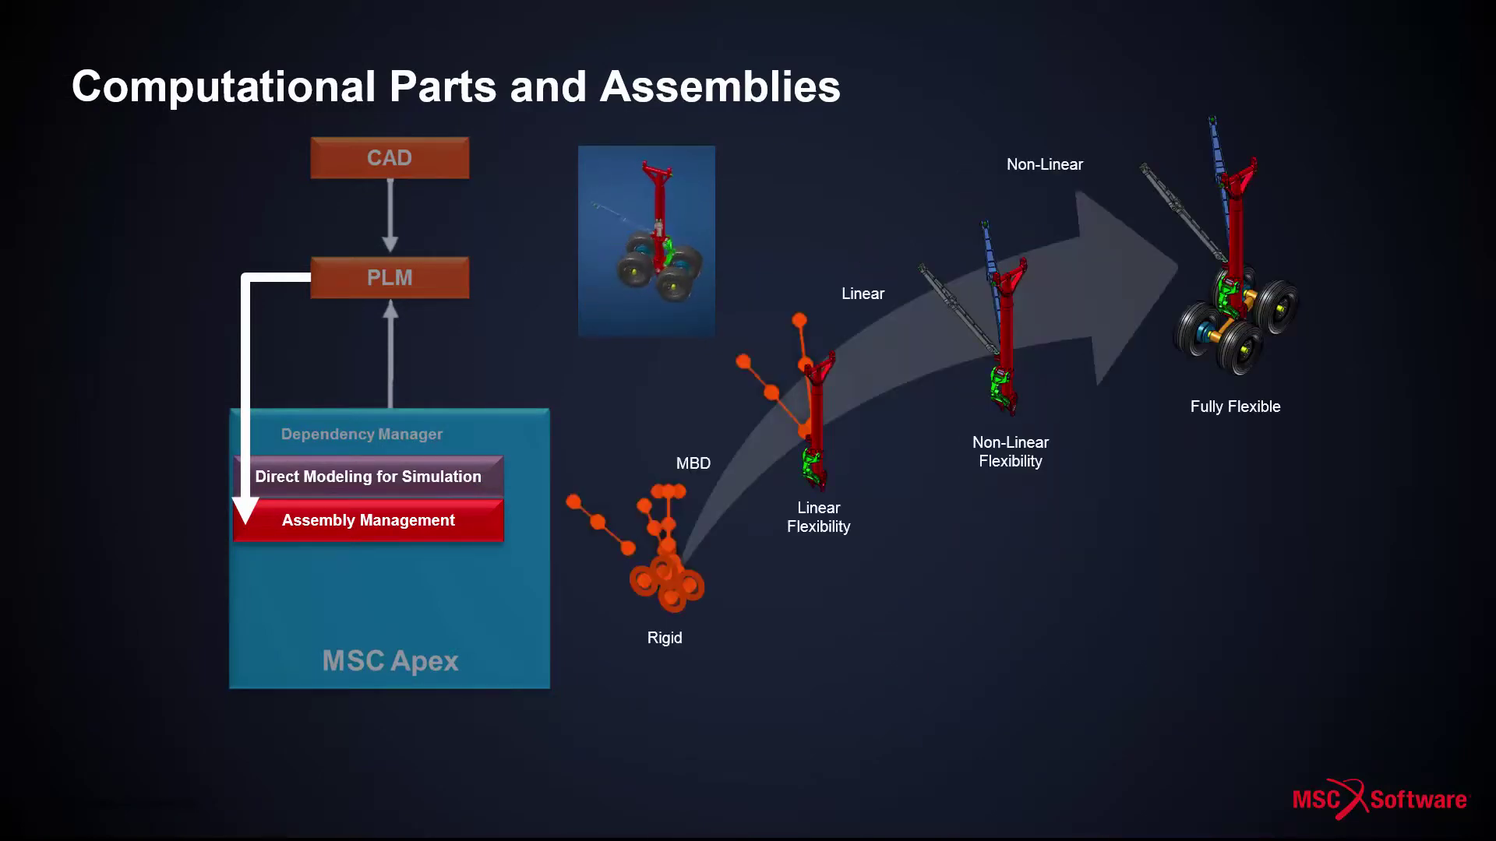
- Exclude the 1.06E+001 Hz mode from the frequency response and display mode 6's shape
click(1376, 243)
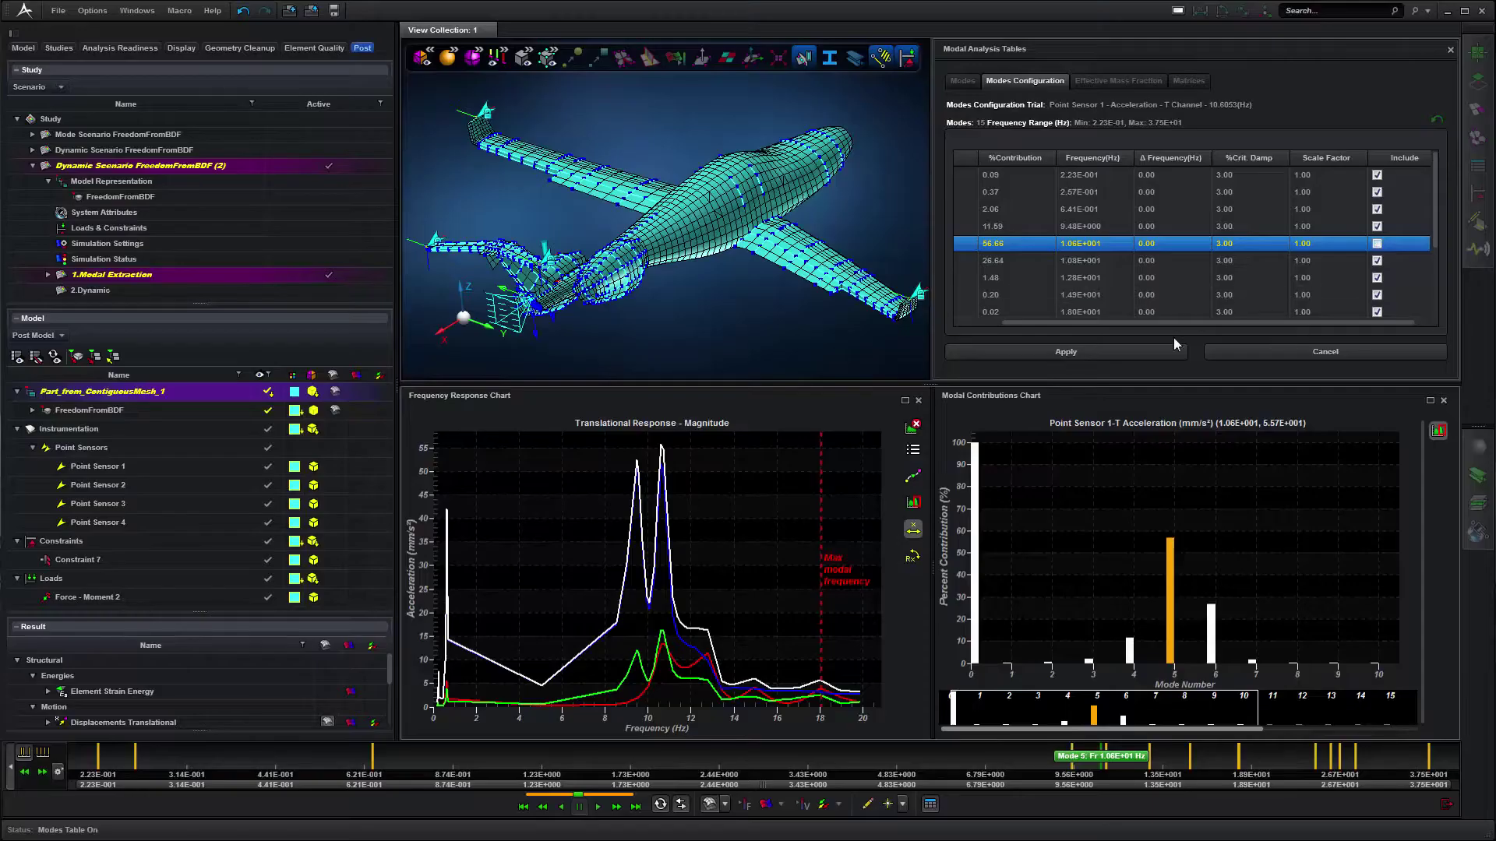
click(1157, 349)
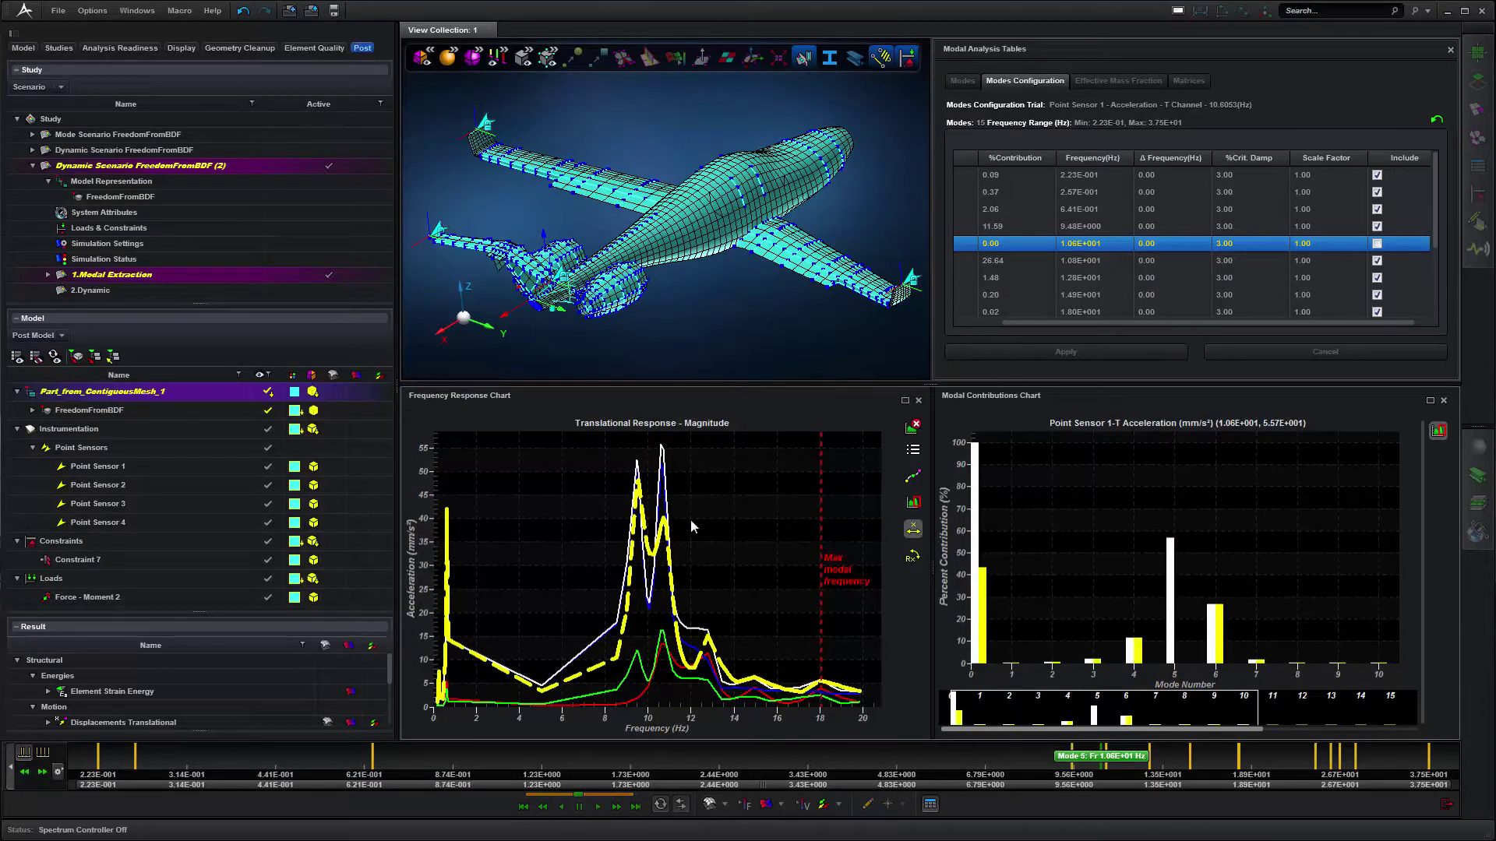
click(1212, 630)
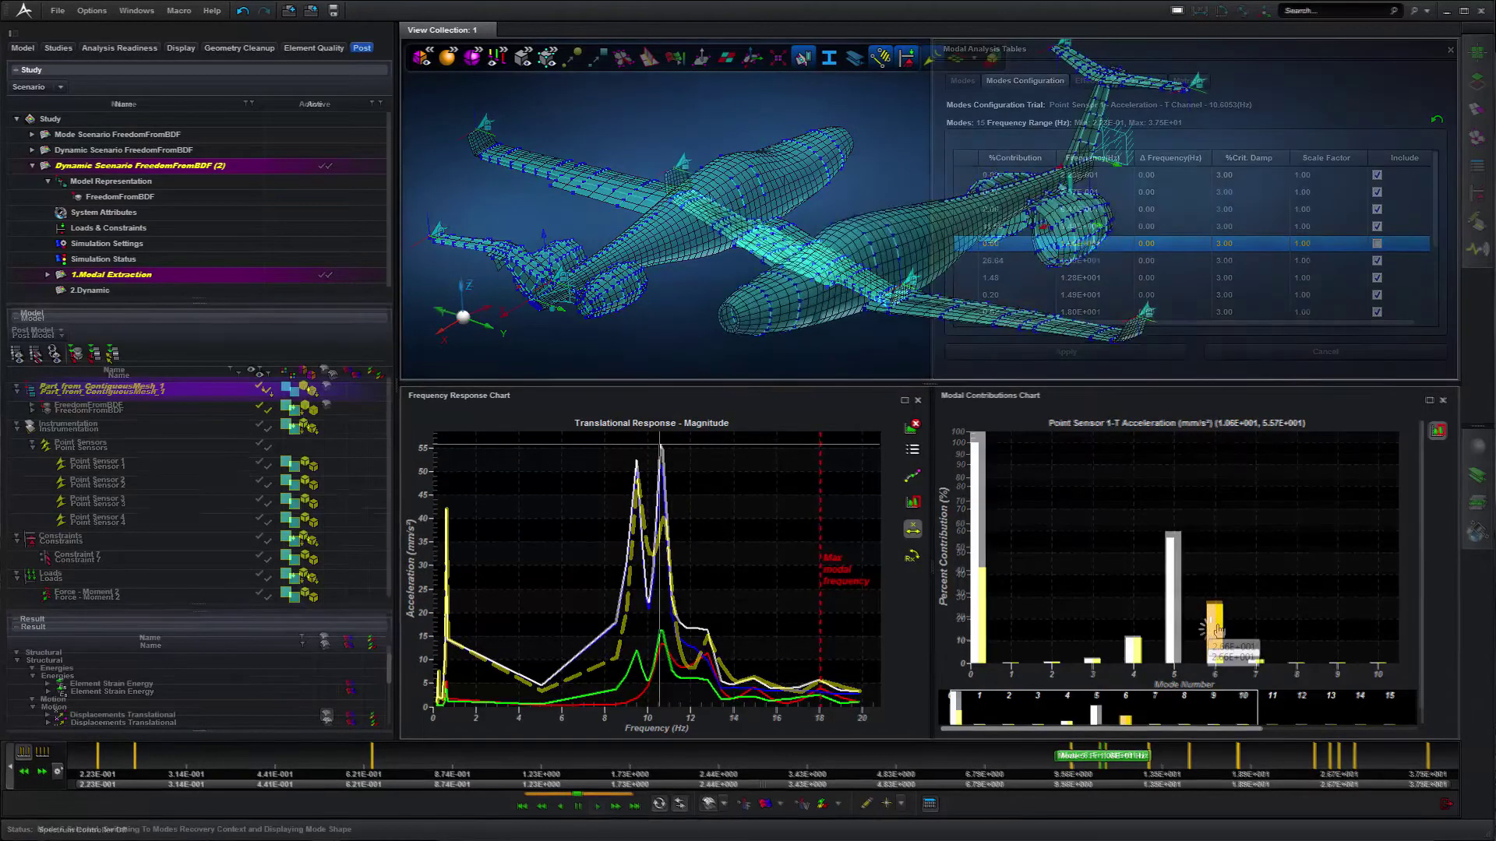